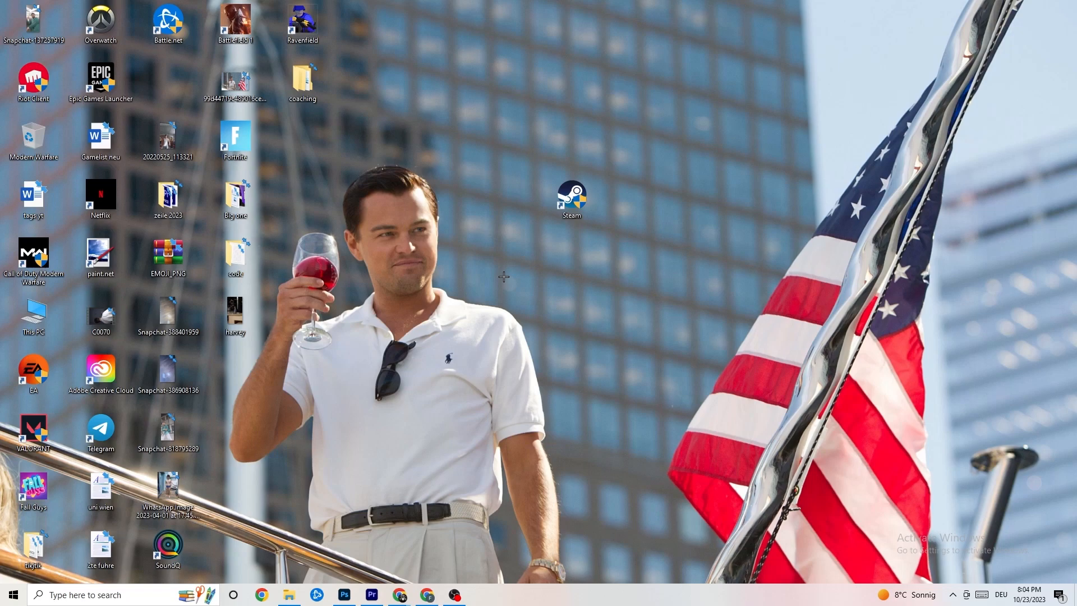
Open the Steam shortcut's compatibility properties, review the compatibility mode choices, and accept the dialog with its settings as they are
left_click_drag(569, 204, 502, 243)
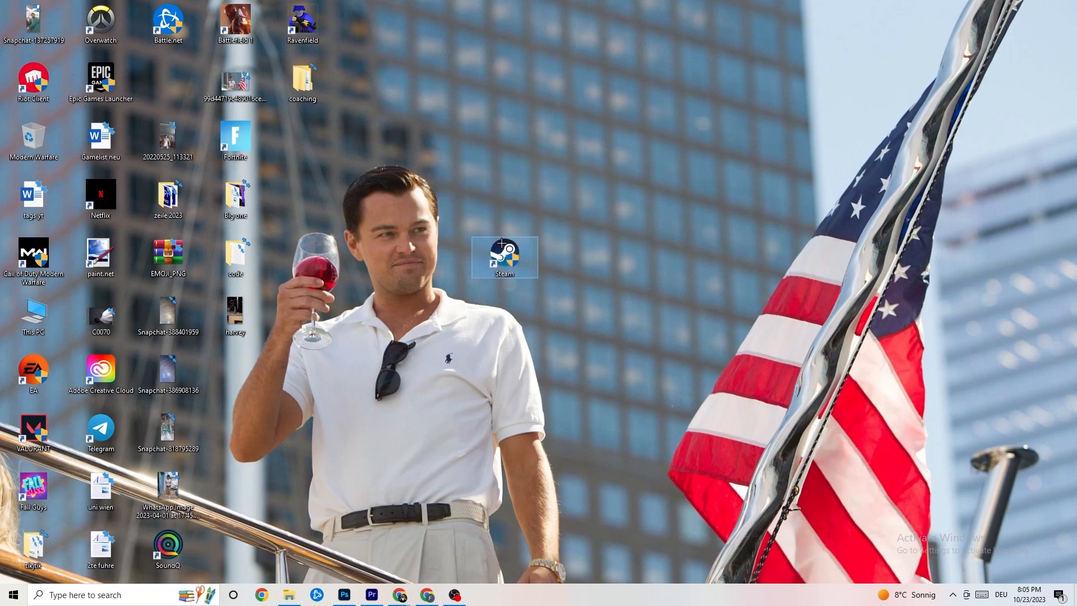
right_click(508, 260)
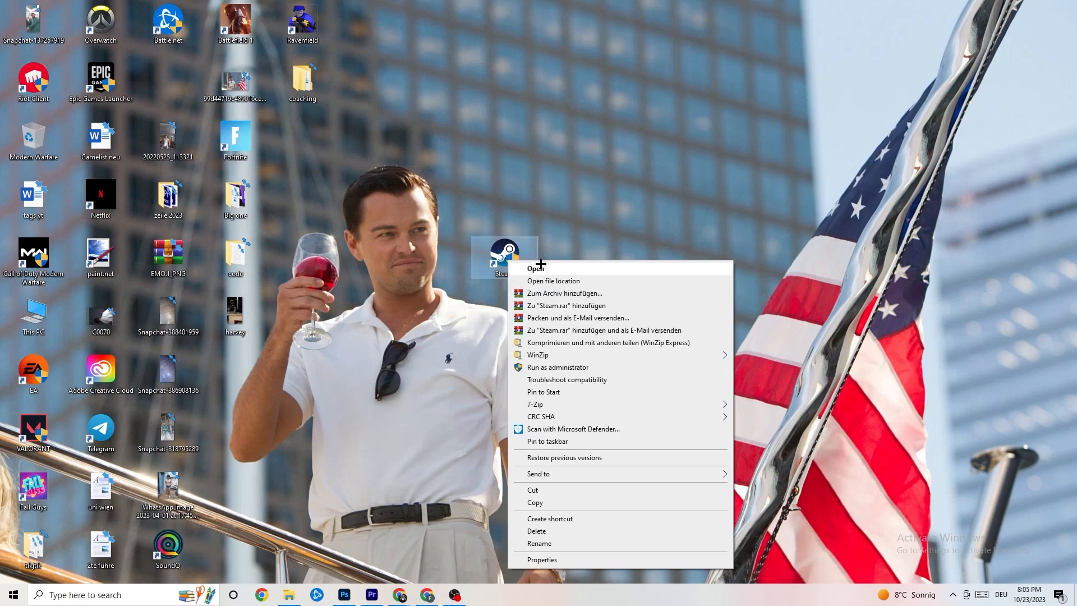
left_click(575, 559)
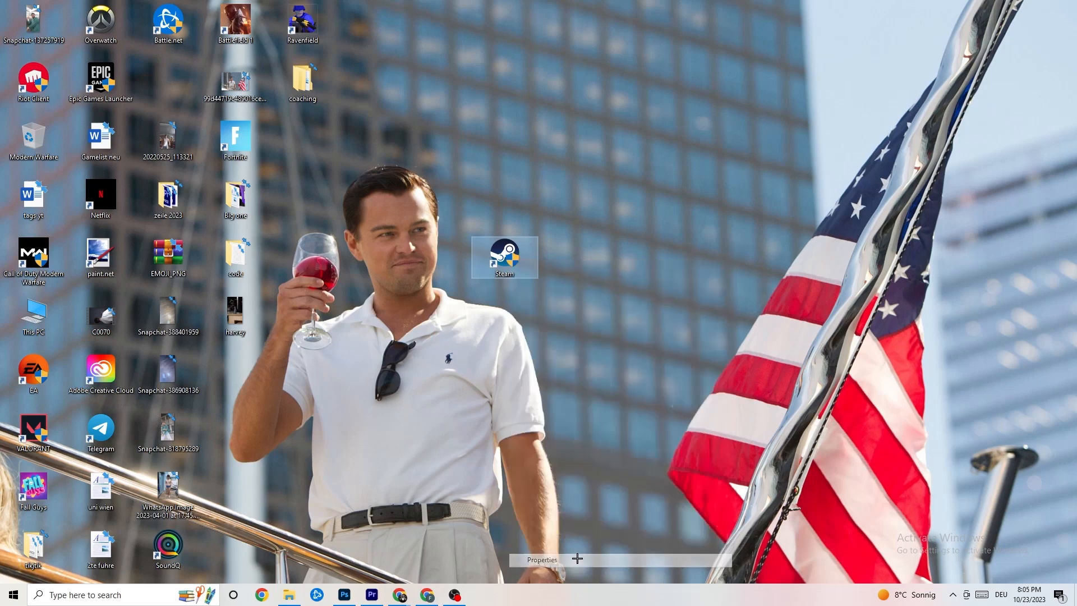
left_click_drag(592, 267, 506, 150)
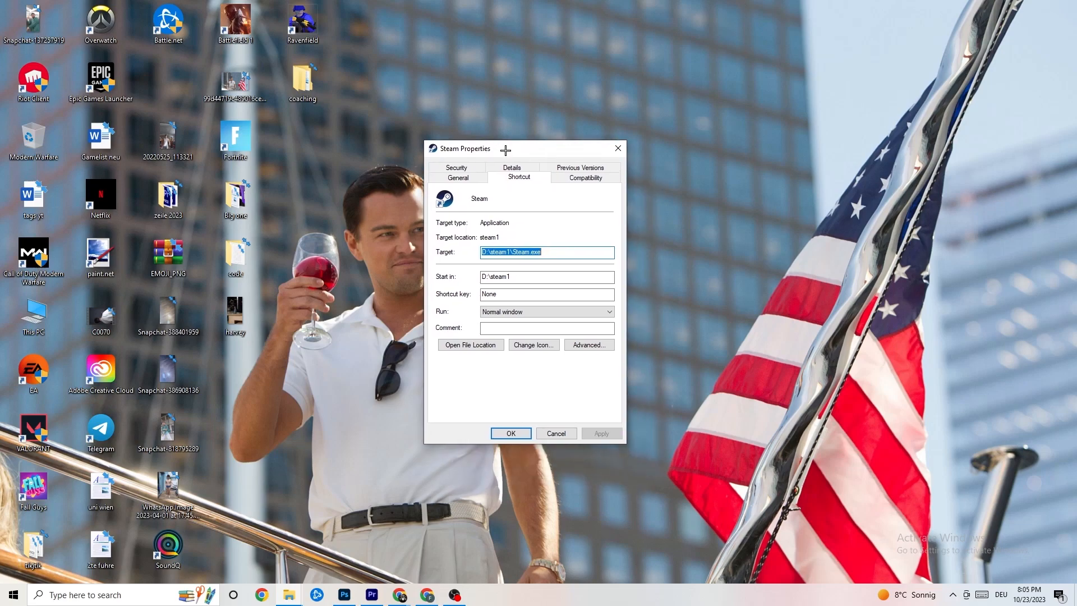
left_click(581, 179)
left_click_drag(543, 152, 520, 79)
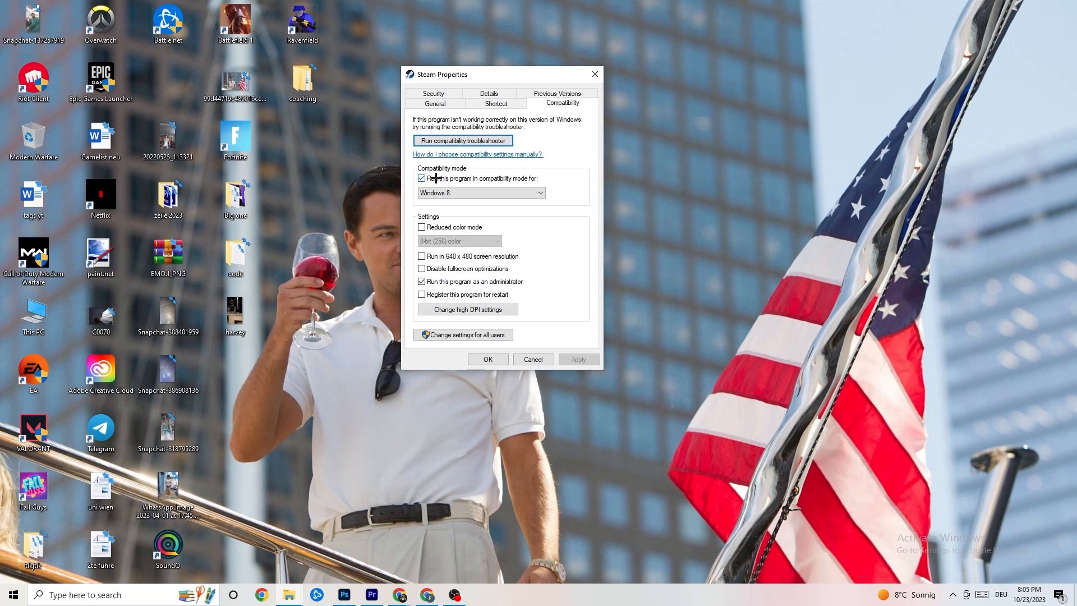
left_click(537, 191)
left_click(561, 182)
left_click(495, 358)
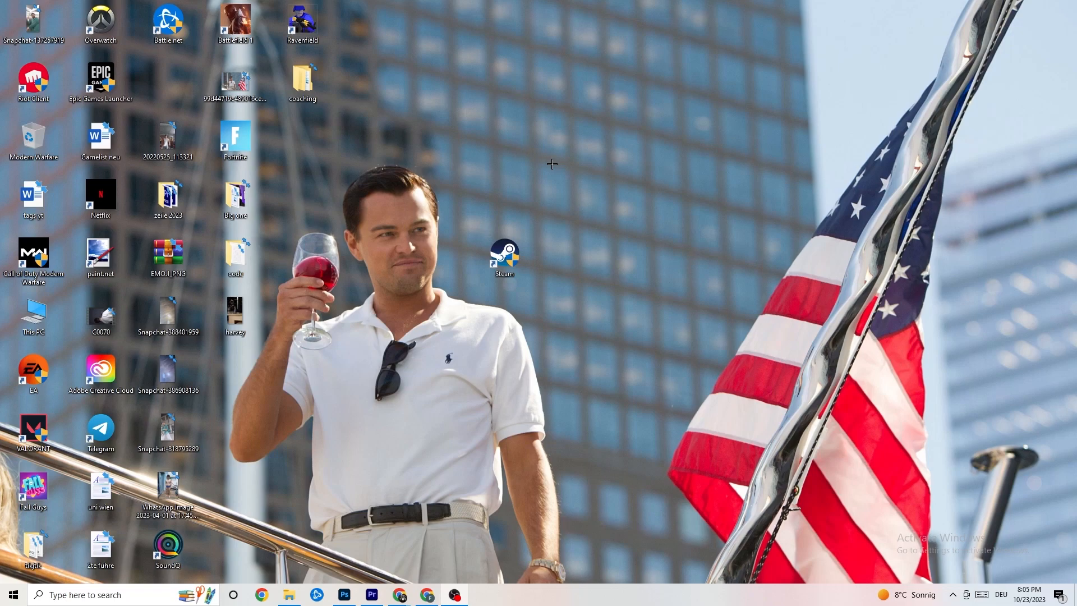
Reopen the Steam shortcut's properties, check its compatibility settings again, and close the dialog
left_click_drag(505, 253, 505, 139)
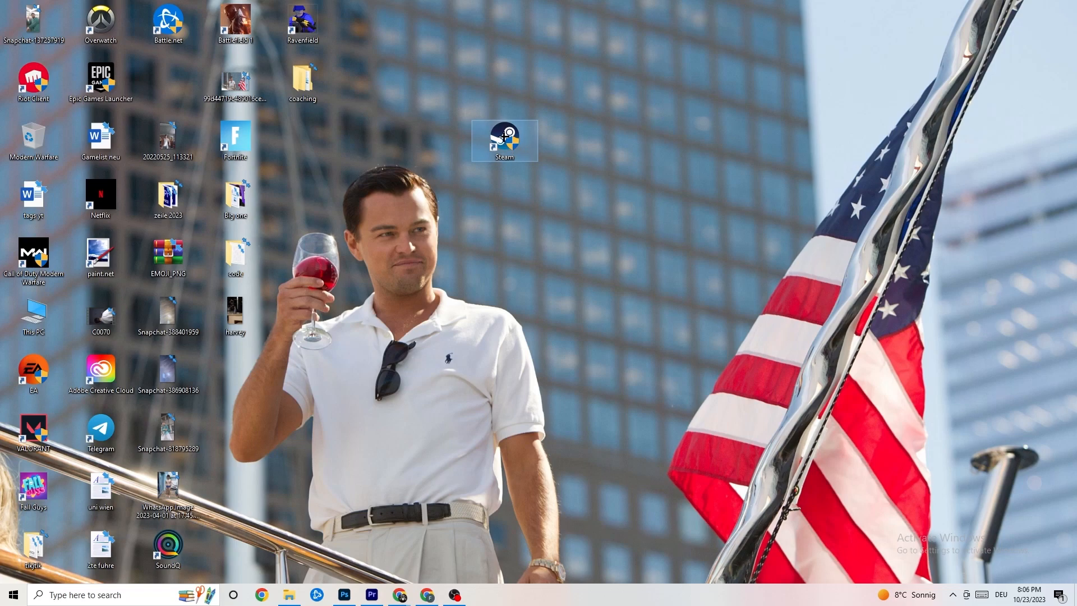
left_click_drag(505, 137, 500, 179)
left_click(467, 153)
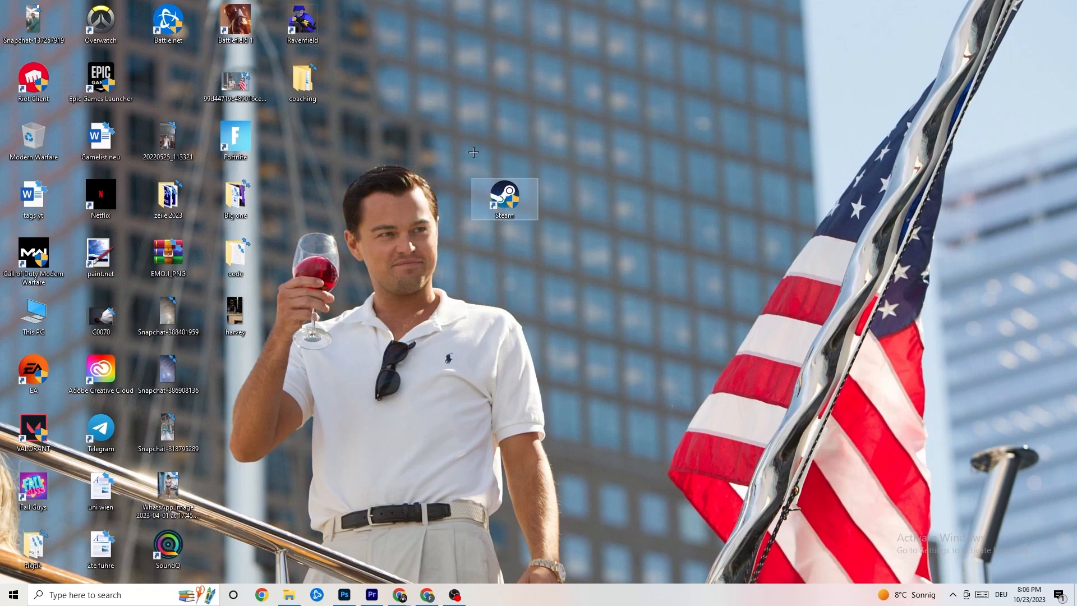
right_click(501, 212)
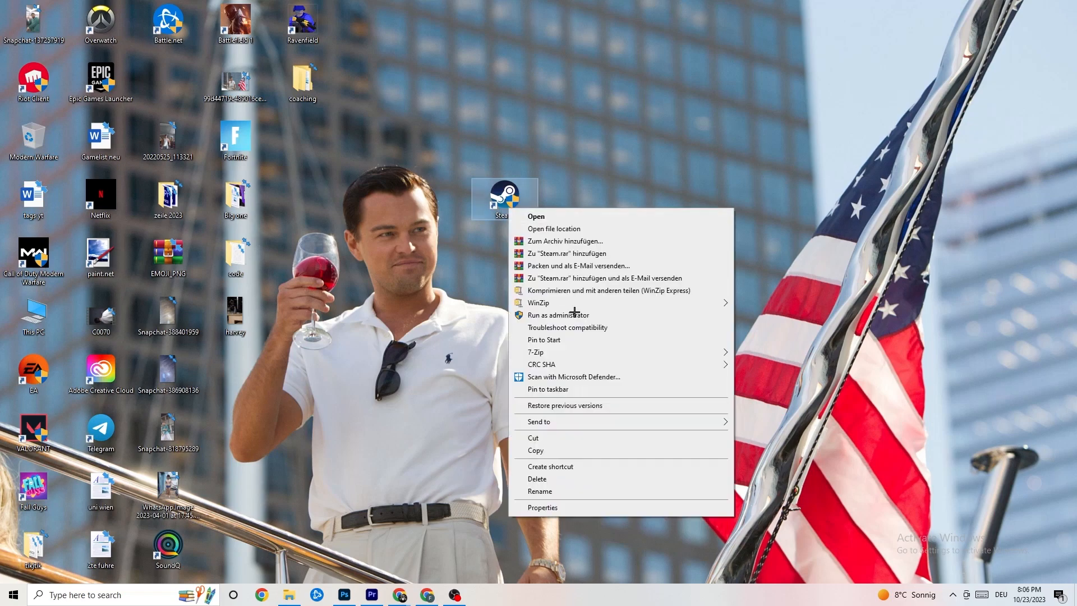
left_click(561, 506)
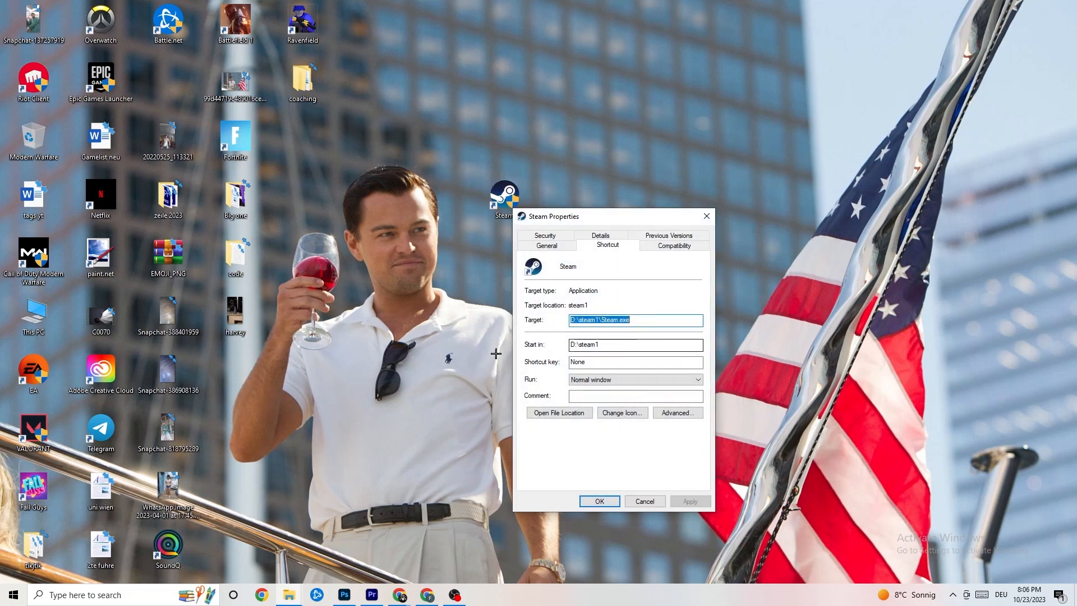
left_click(674, 245)
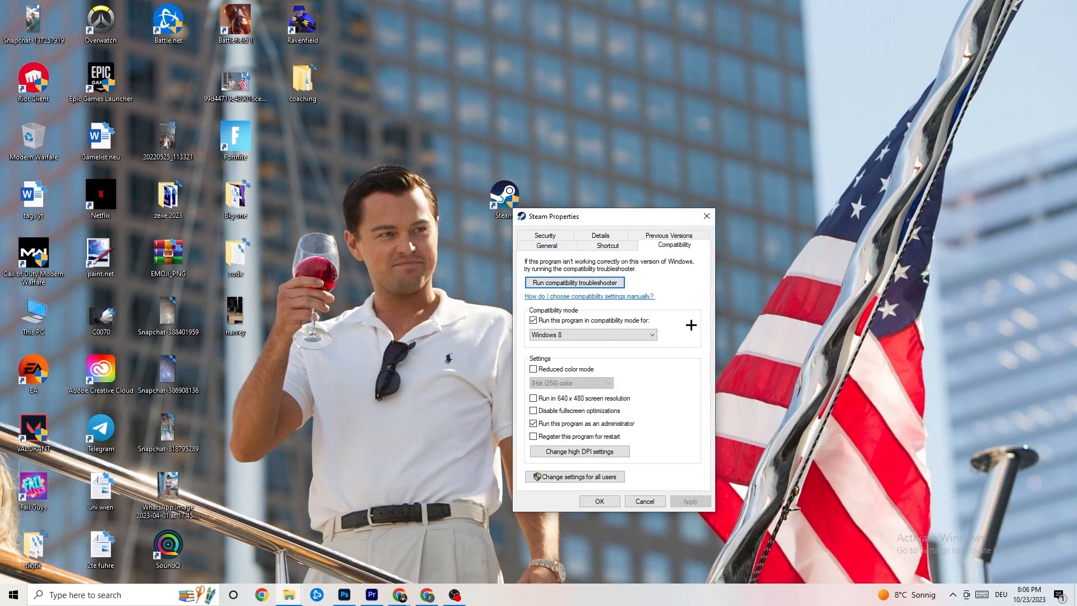
left_click(706, 216)
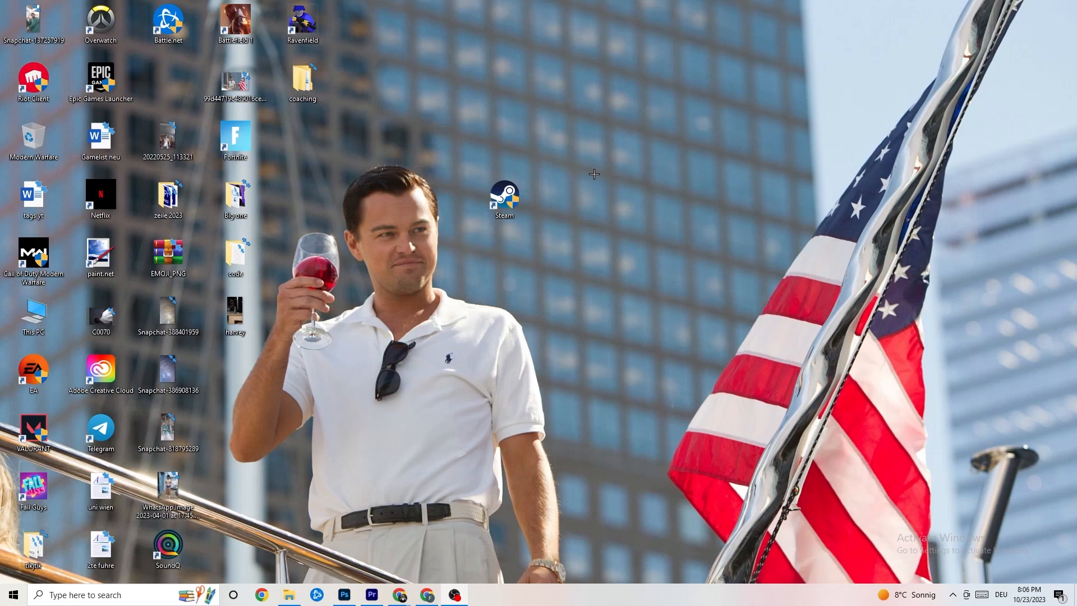
Move the Steam shortcut back into the desktop icon grid beside Epic Games Launcher and deselect it
left_click_drag(487, 186, 153, 77)
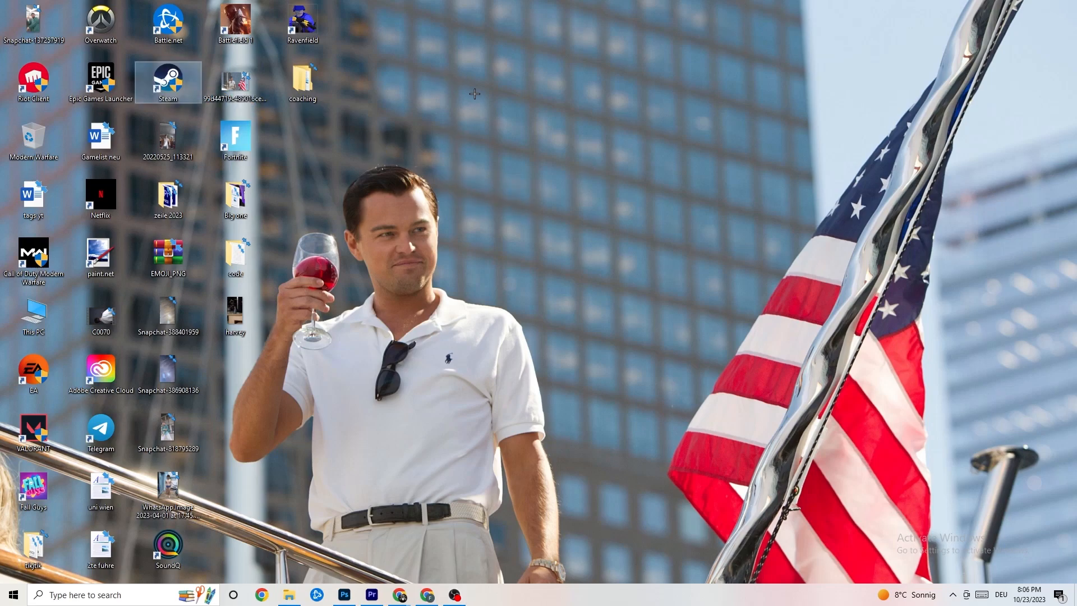
left_click(523, 109)
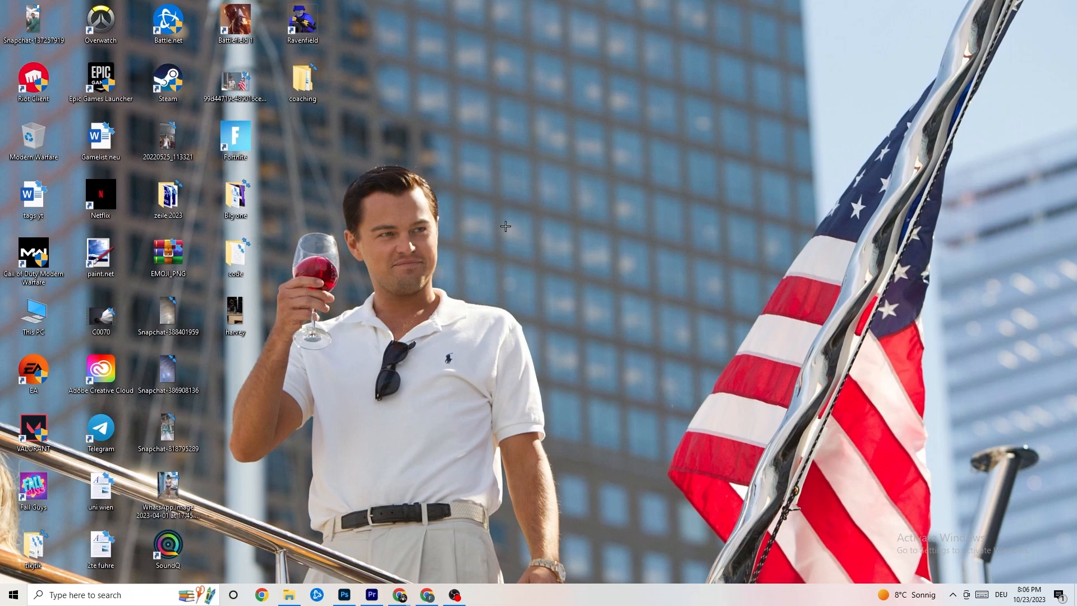
Open Task Manager from the taskbar and maximize its window
right_click(496, 601)
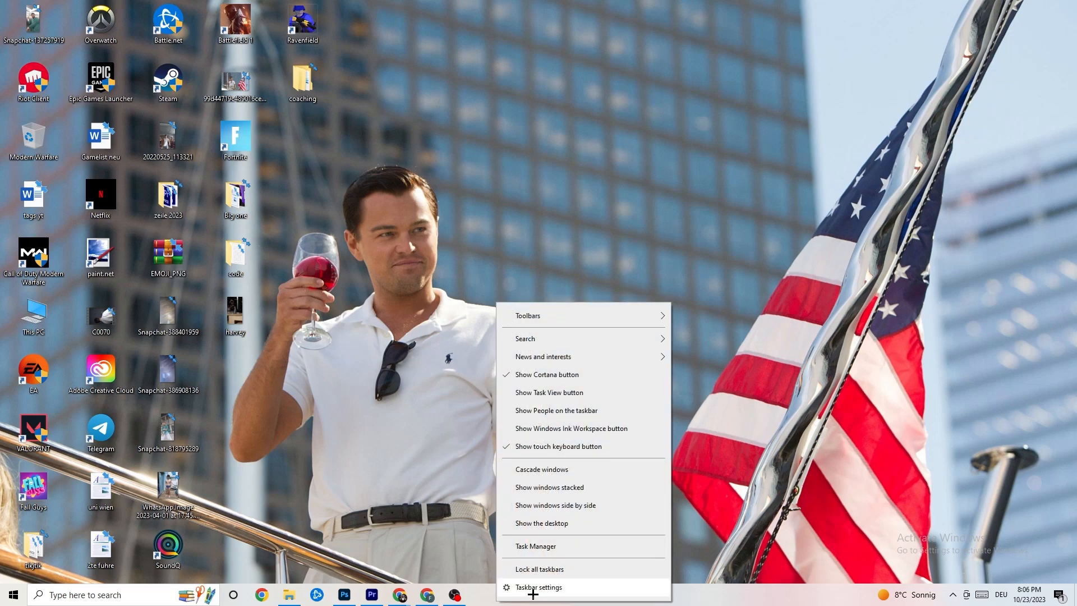
left_click(550, 548)
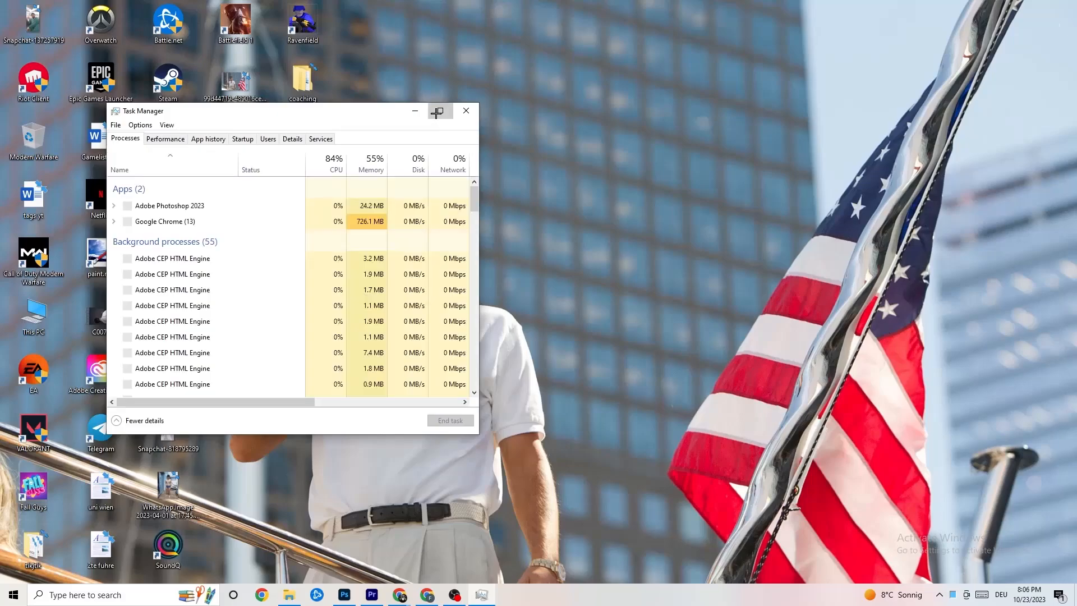
left_click(440, 111)
left_click_drag(465, 6, 464, 48)
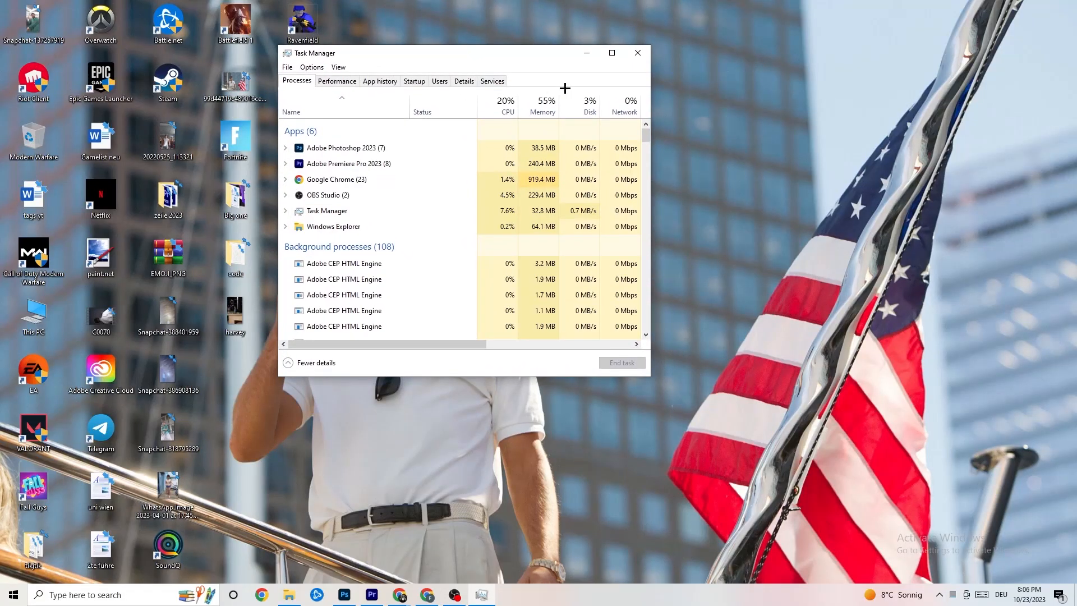
left_click(612, 54)
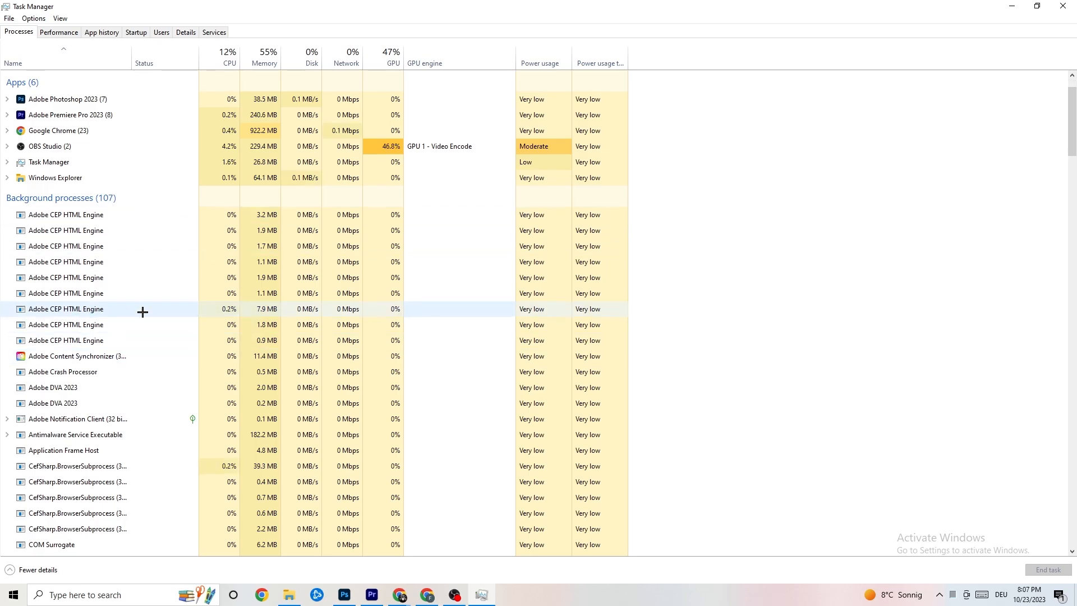
Look through the running processes and end the Adobe Photoshop 2023 task
scroll(142, 306, "down", 12)
scroll(288, 275, "down", 4)
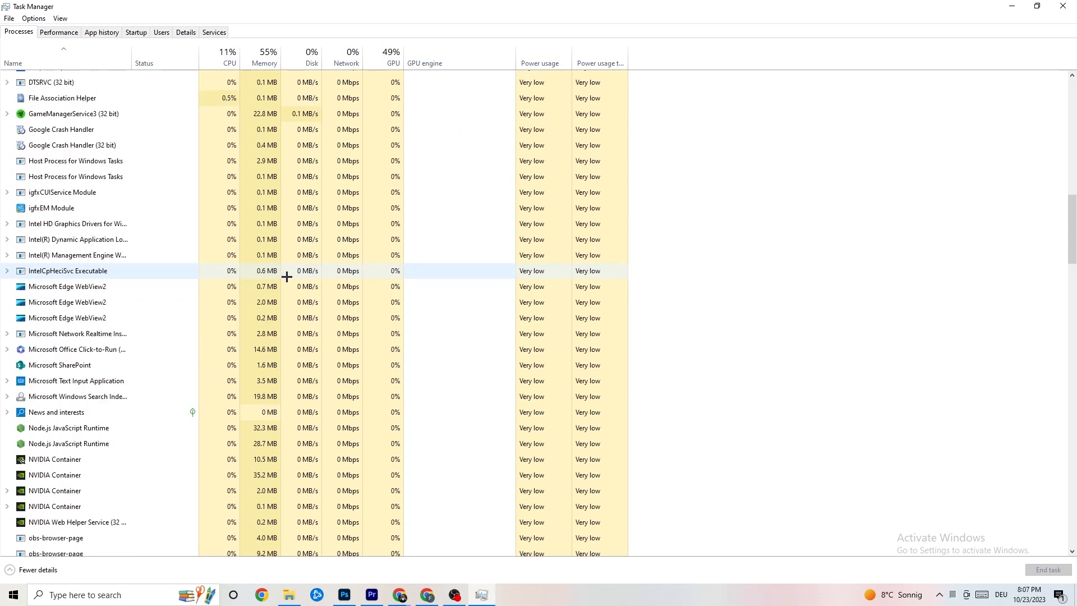
scroll(296, 274, "up", 15)
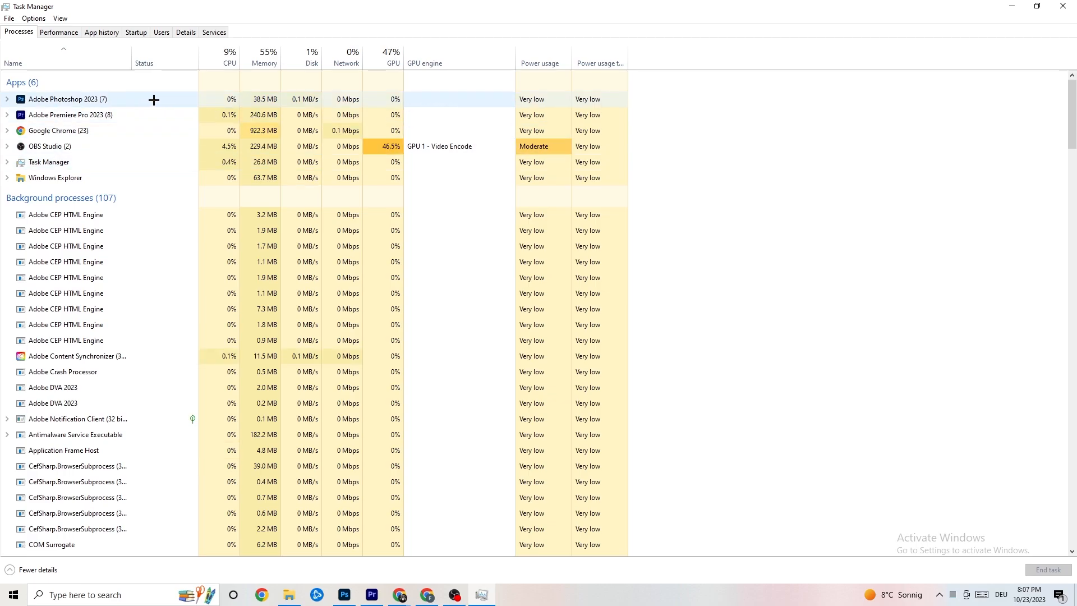
right_click(275, 101)
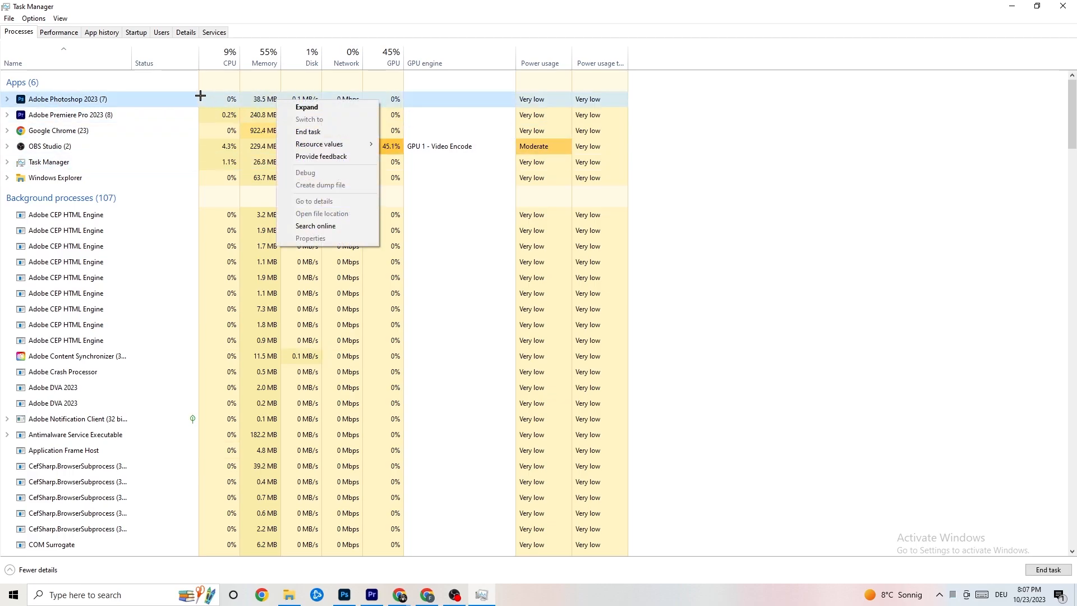
right_click(148, 104)
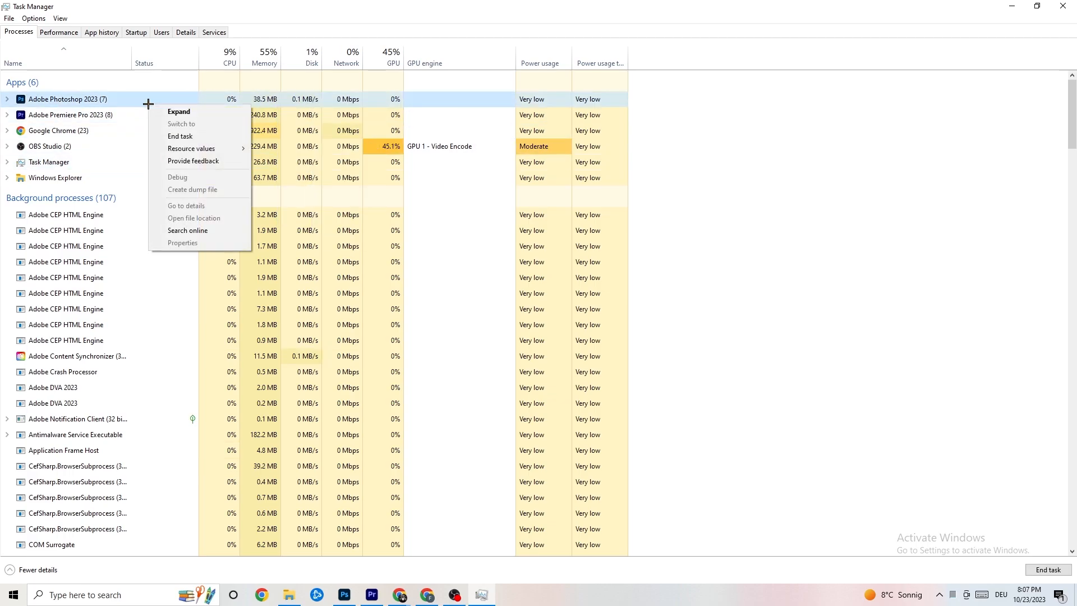
left_click(212, 135)
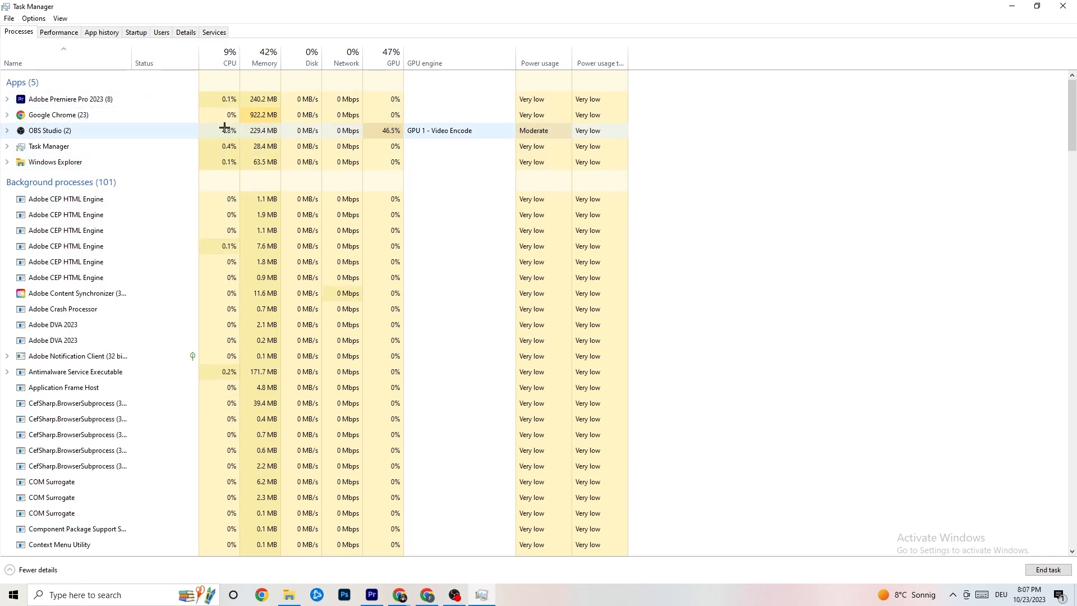
mouse_move(376, 7)
left_mouse_down()
mouse_move(378, 51)
mouse_move(373, 1)
left_mouse_up()
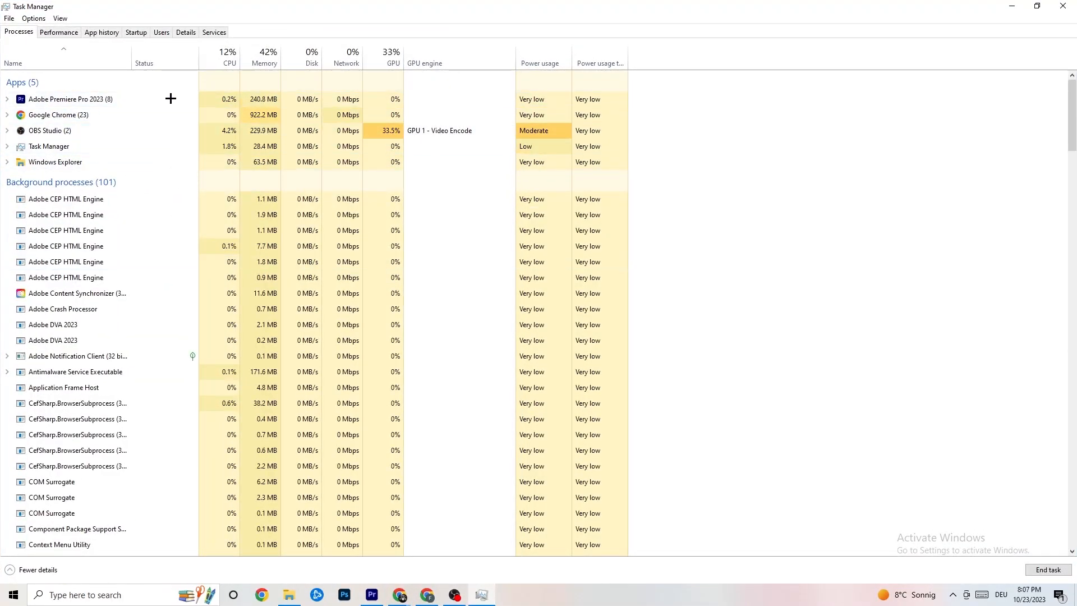
right_click(107, 97)
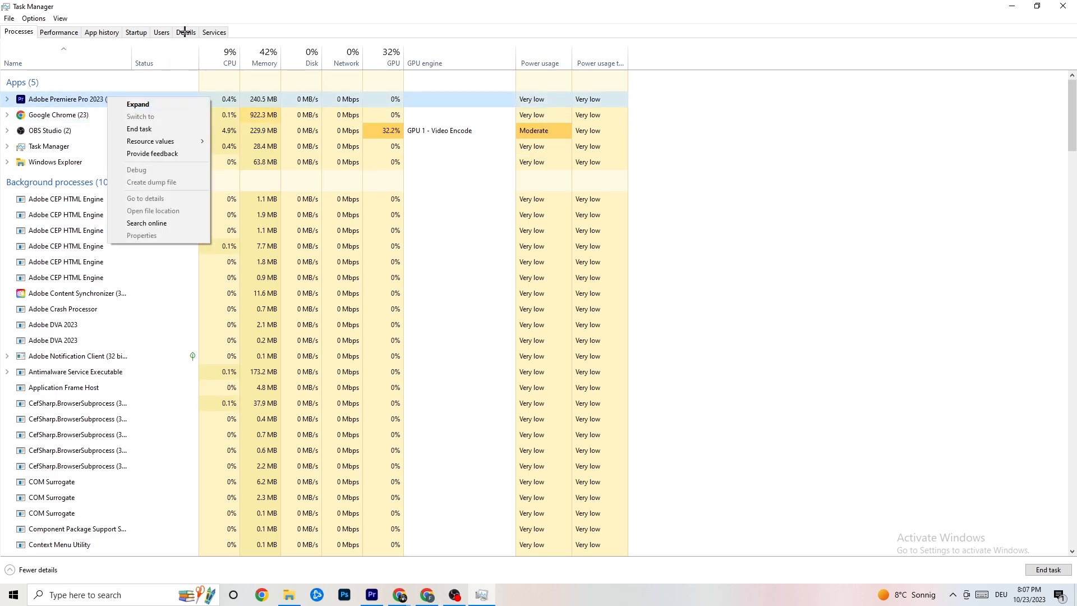
left_click(67, 32)
left_click(98, 32)
left_click(135, 32)
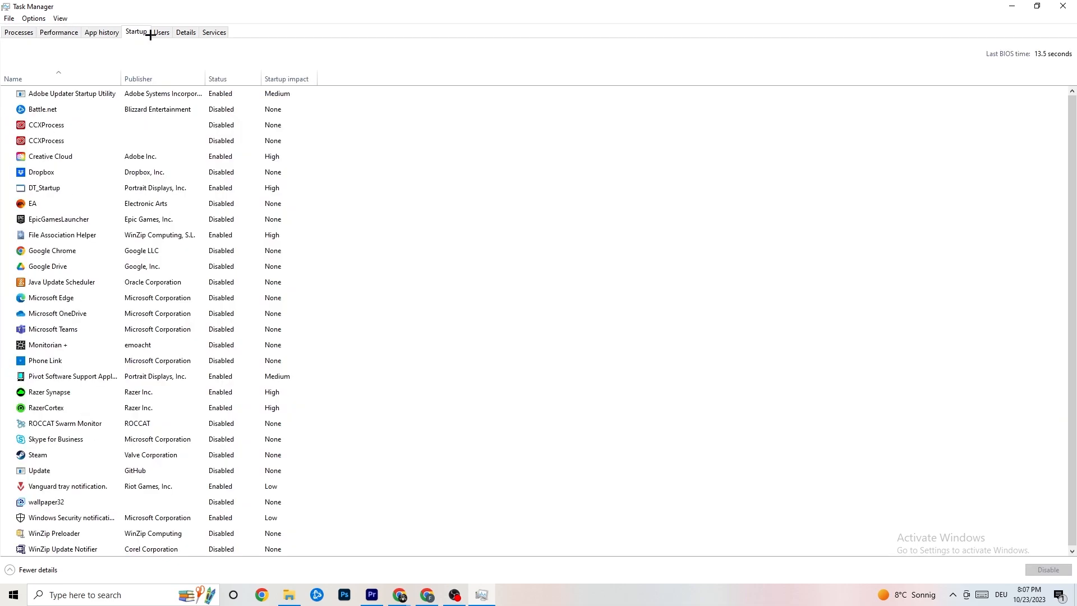
left_click(160, 33)
left_click(187, 34)
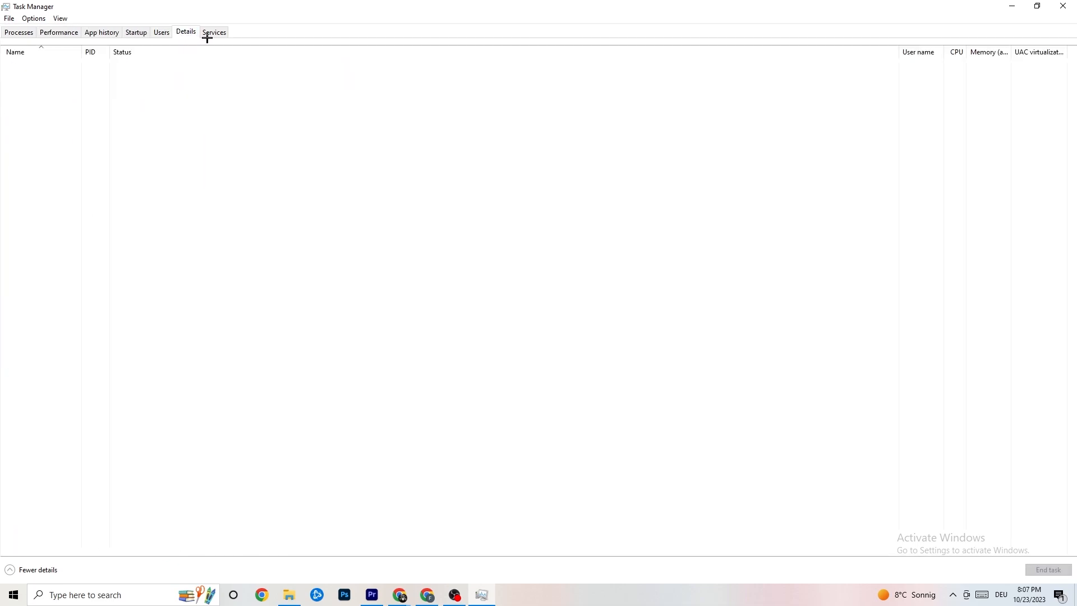
left_click(13, 32)
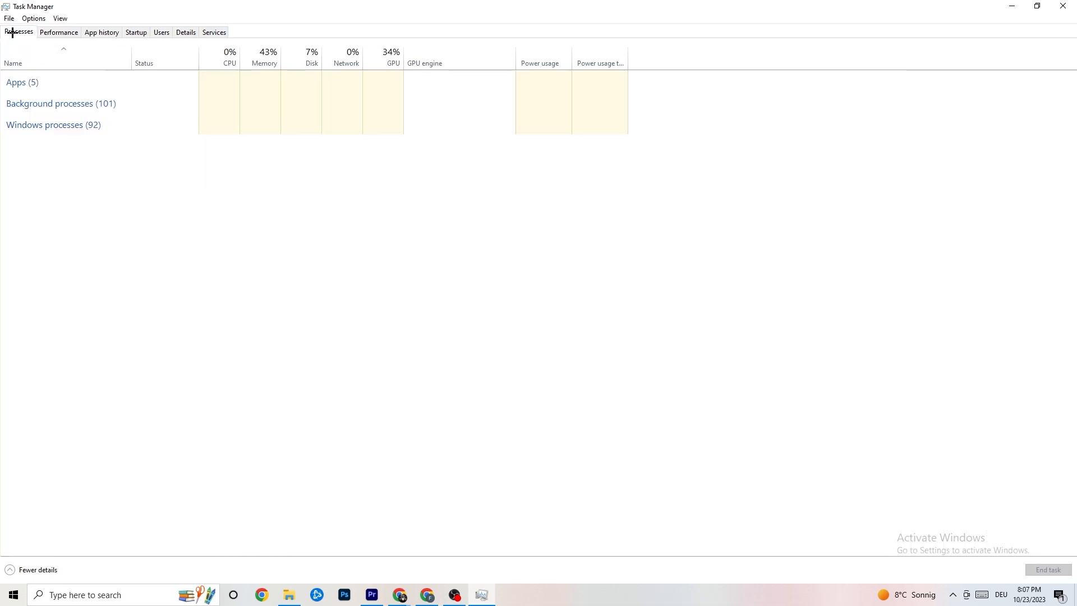
View the available priority levels for the Adobe Premiere Pro process in the detailed process list, leaving its priority as it is
left_click(185, 32)
right_click(90, 88)
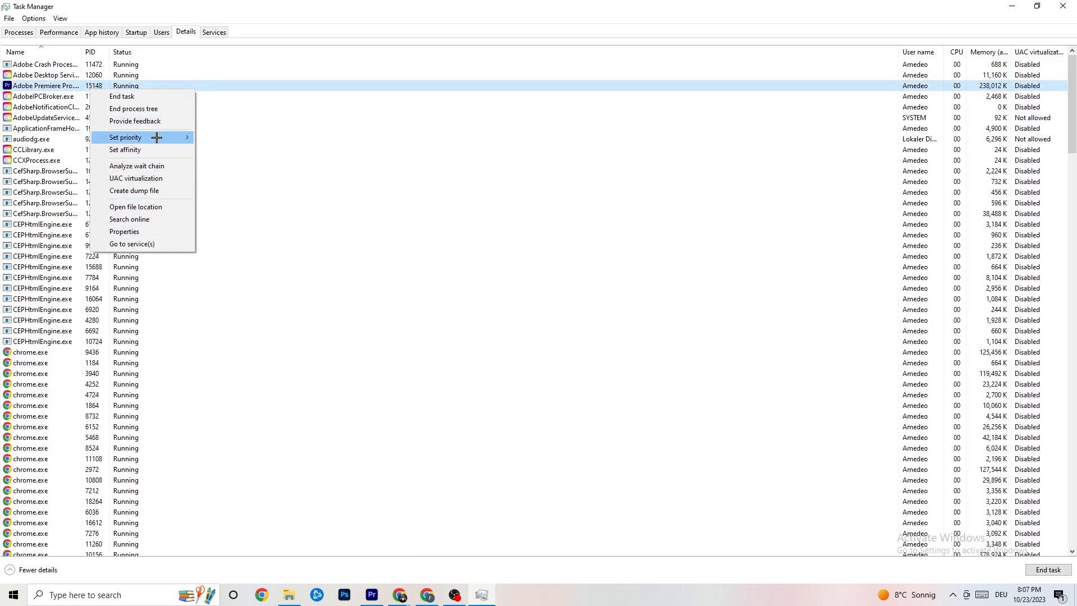
left_click(31, 32)
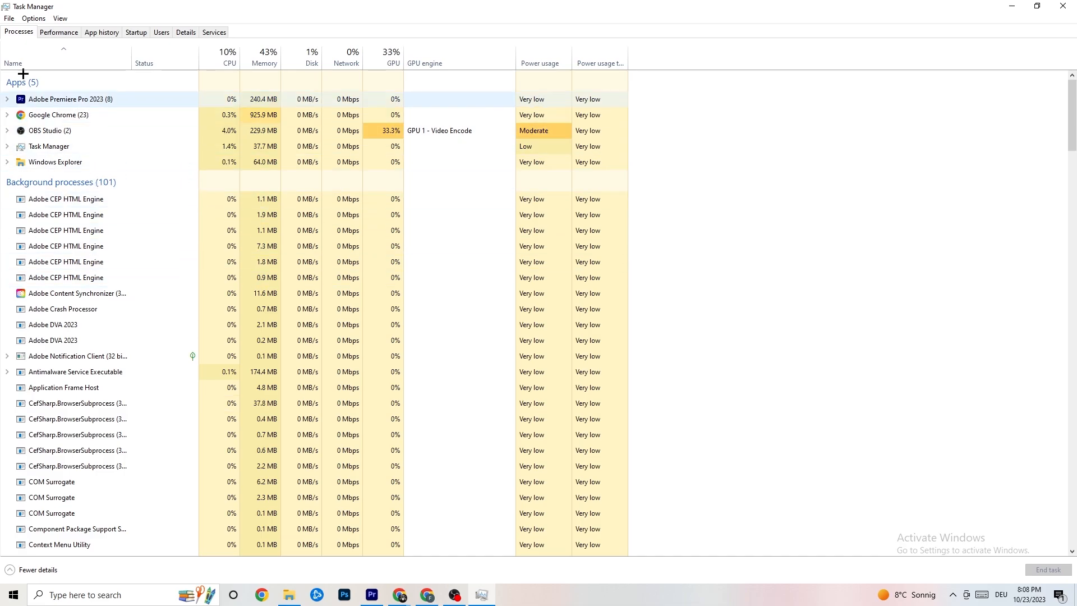
left_click(186, 32)
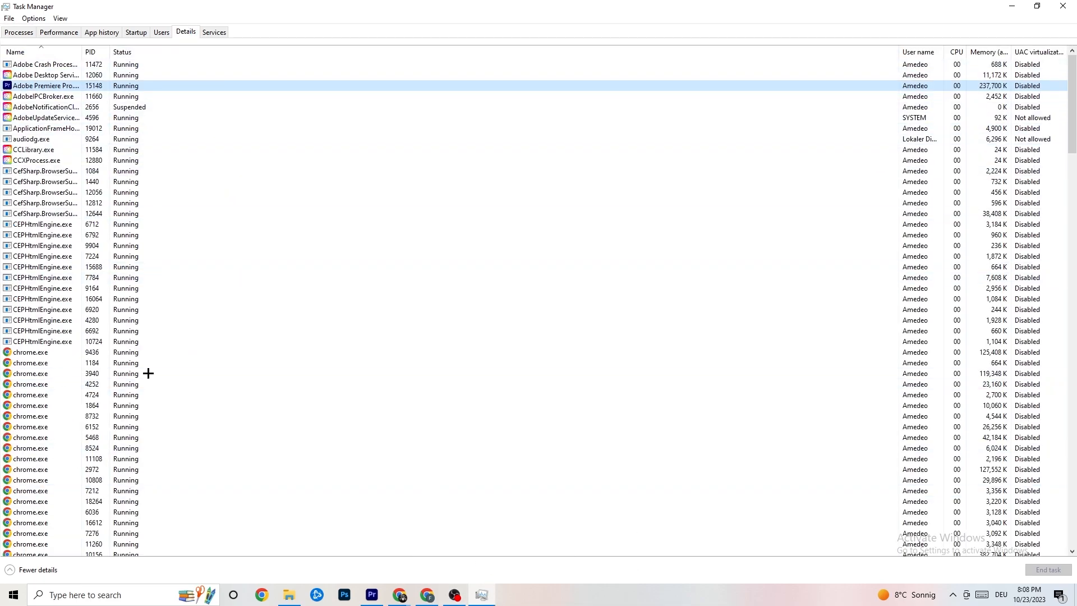
right_click(121, 86)
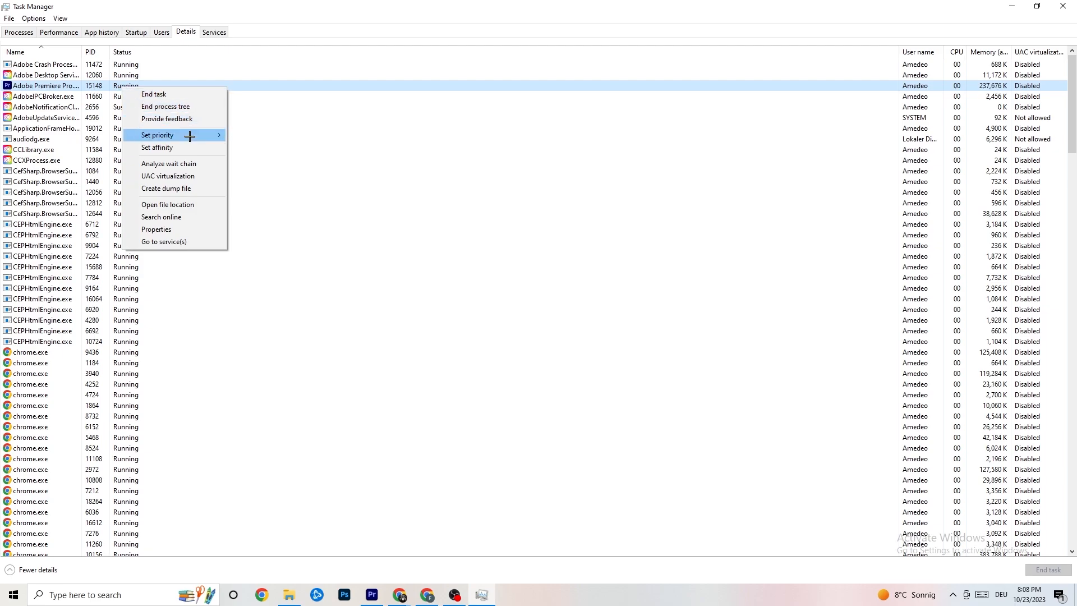
mouse_move(189, 136)
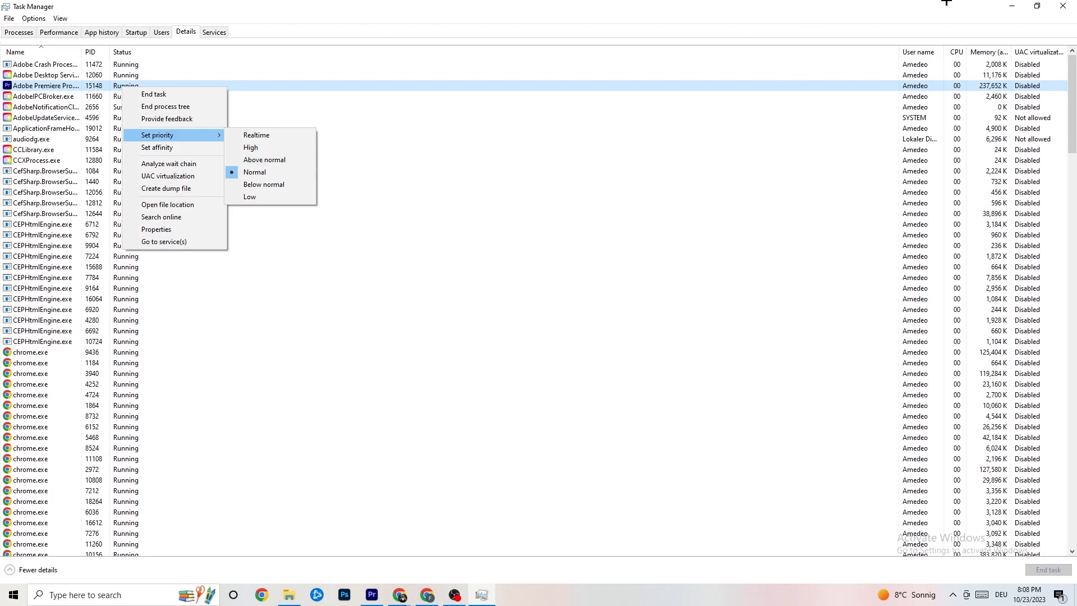
left_click(255, 64)
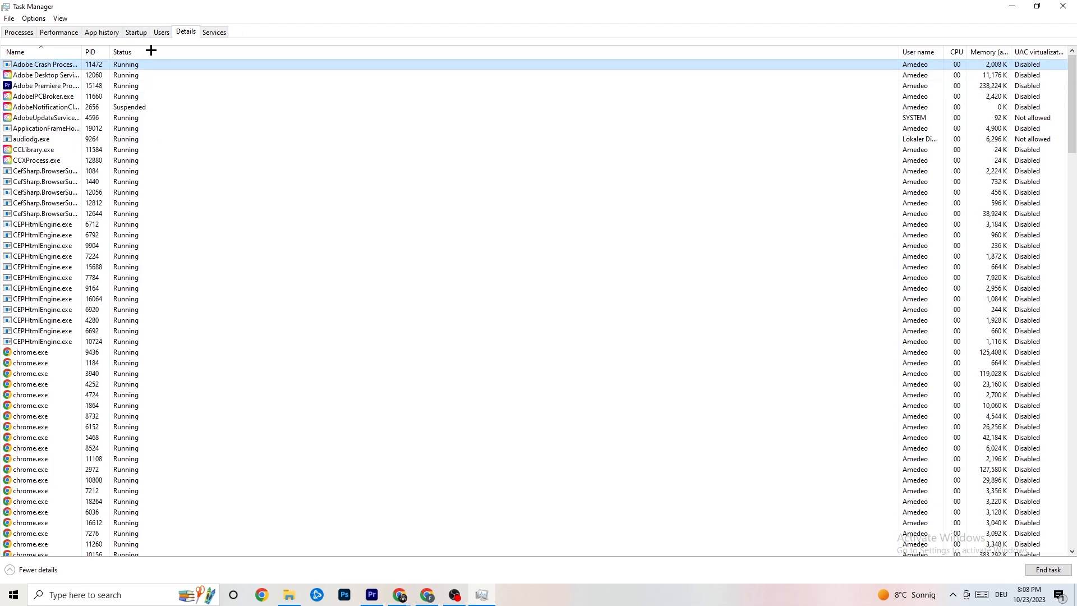
Review the startup programs, check the available actions for Adobe Updater Startup Utility without disabling it, and close Task Manager
left_click(138, 32)
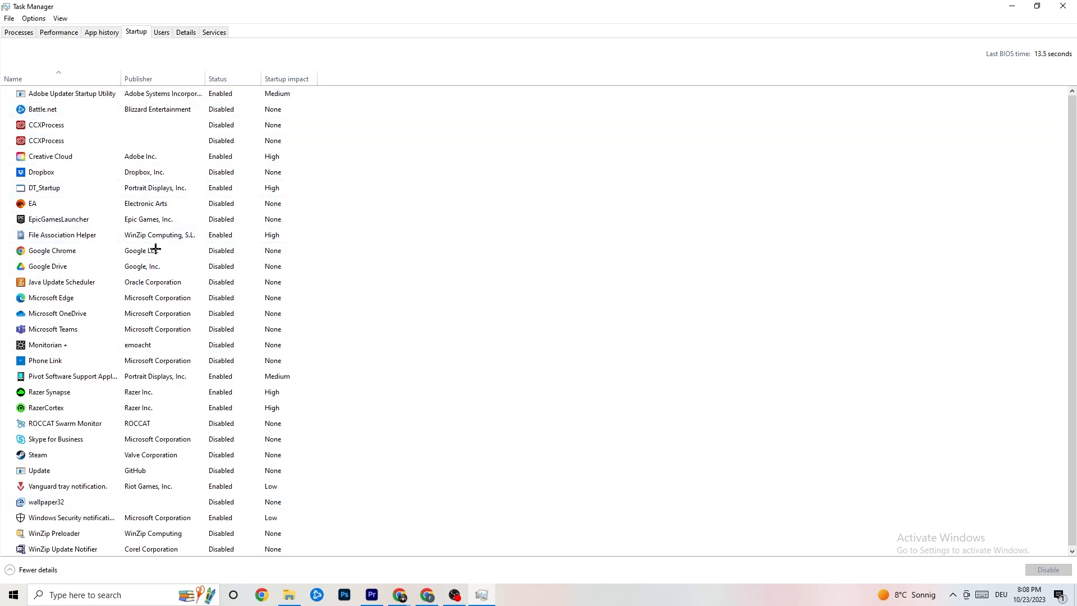
left_click(230, 94)
right_click(232, 96)
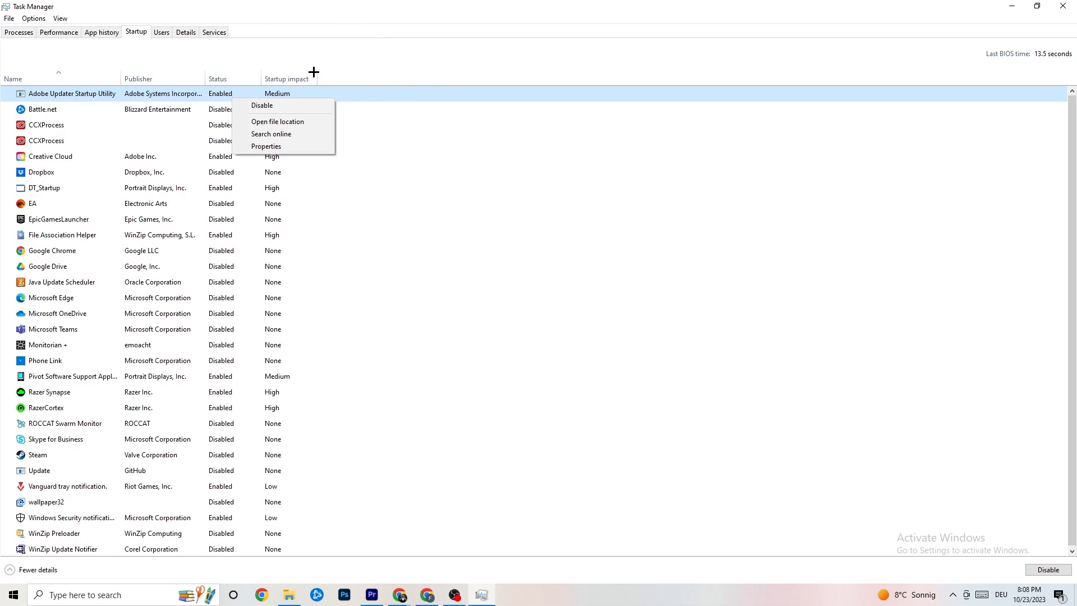
left_click(404, 3)
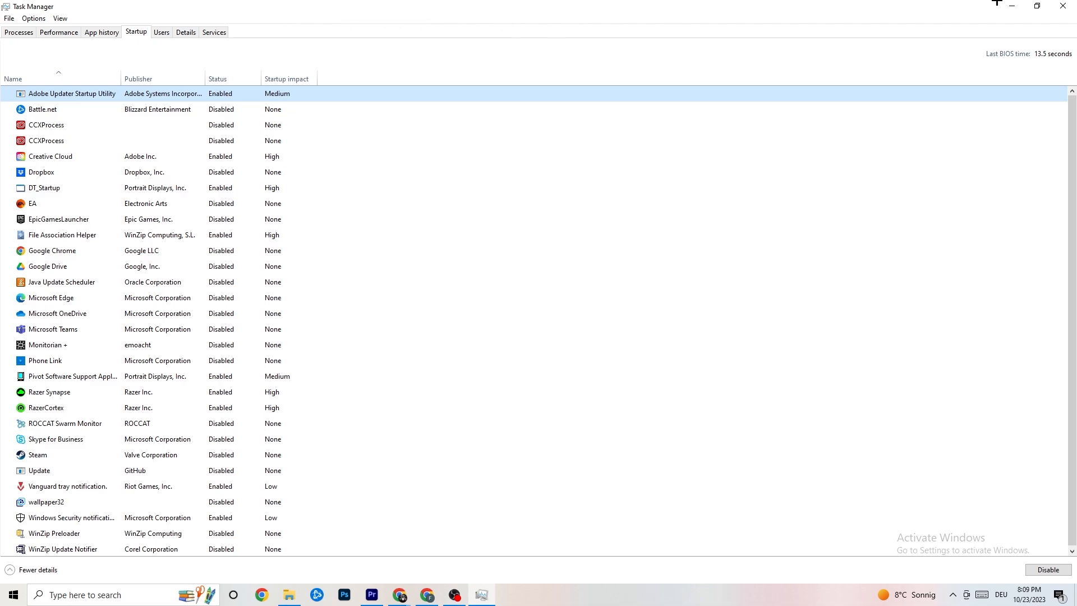
left_click(1064, 6)
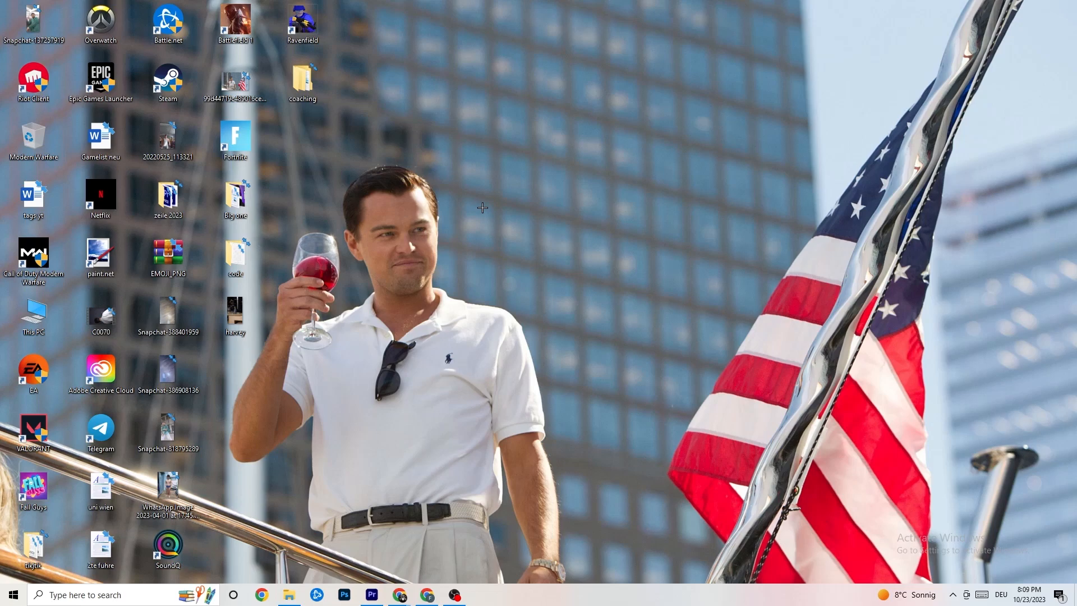
Open the Windows display settings and check the scaling and display resolution options, leaving both at their recommended values
left_click(14, 595)
left_click(14, 542)
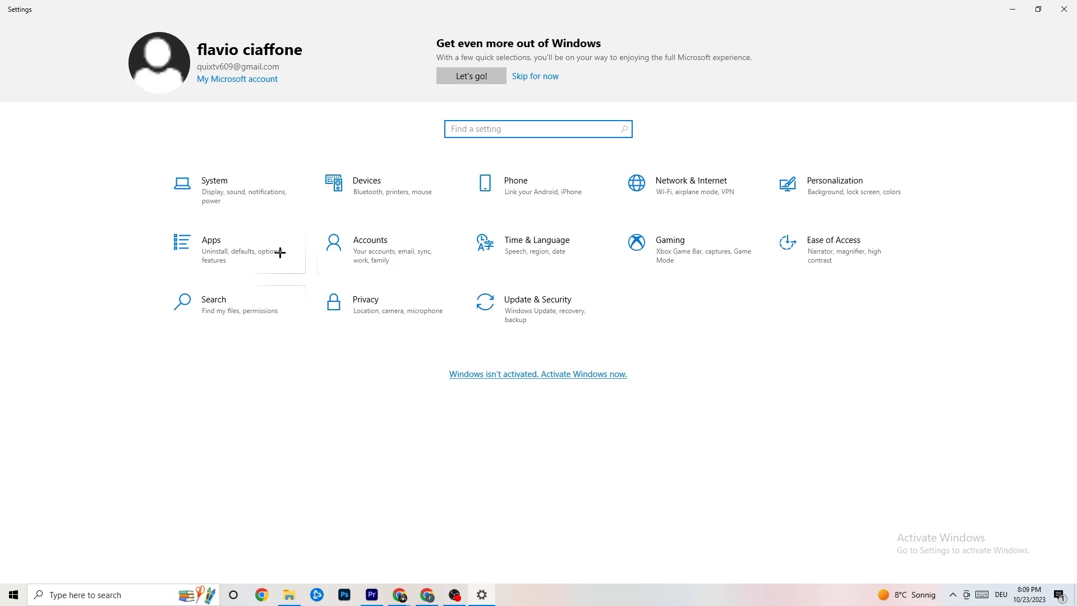
left_click(258, 201)
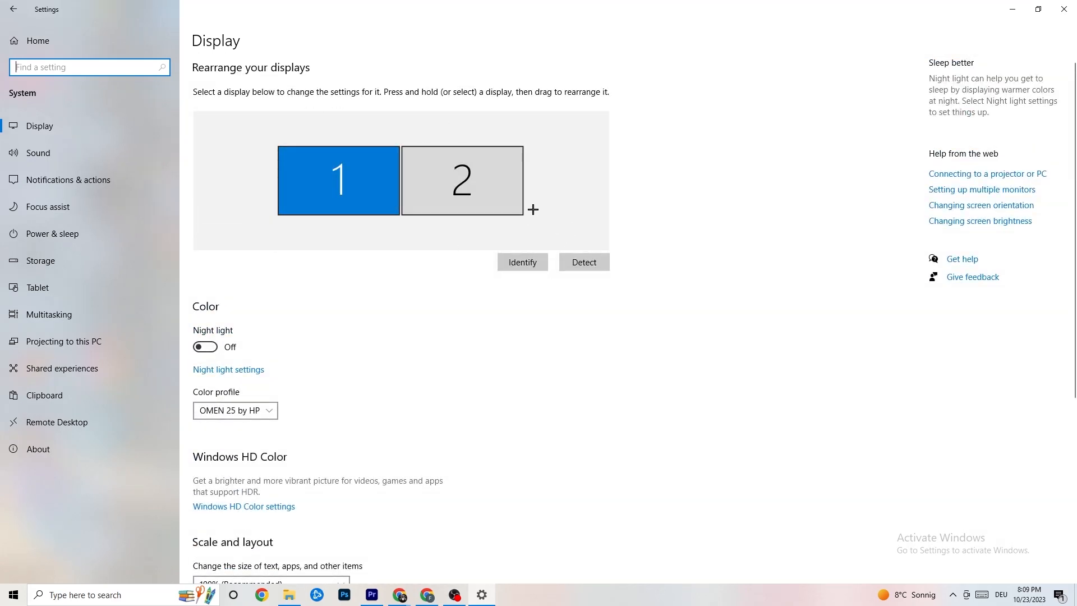
scroll(435, 241, "down", 5)
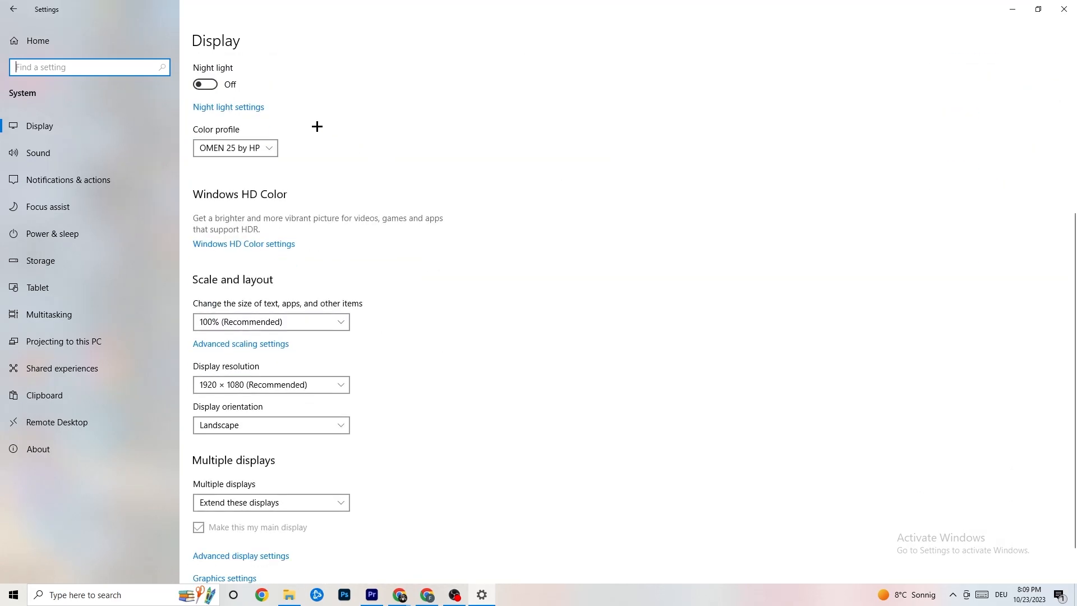
left_click(340, 326)
left_click(304, 322)
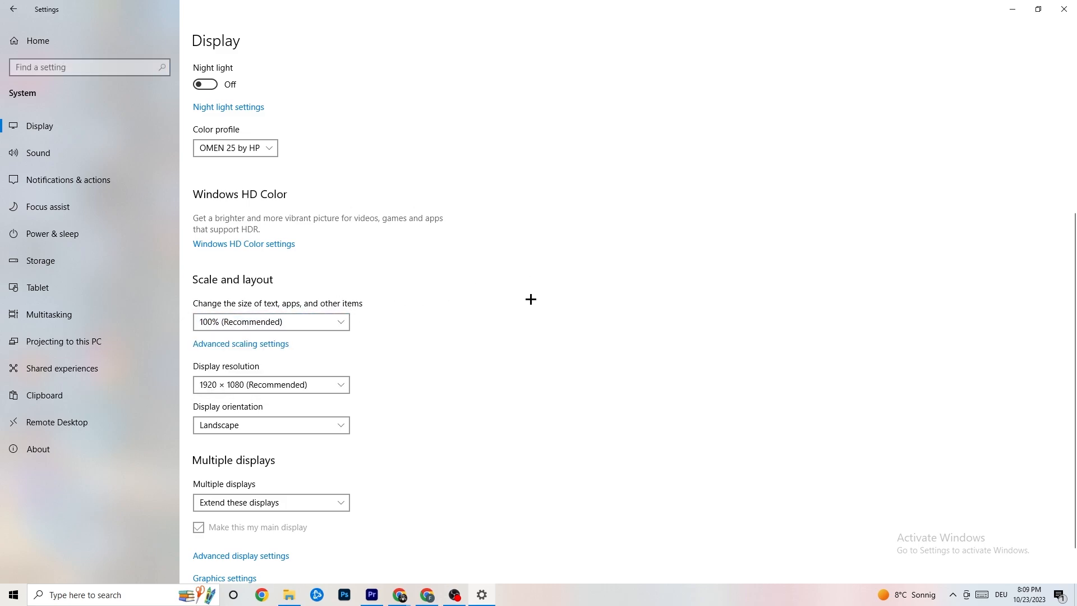
left_click(327, 385)
left_click(479, 338)
scroll(462, 317, "down", 2)
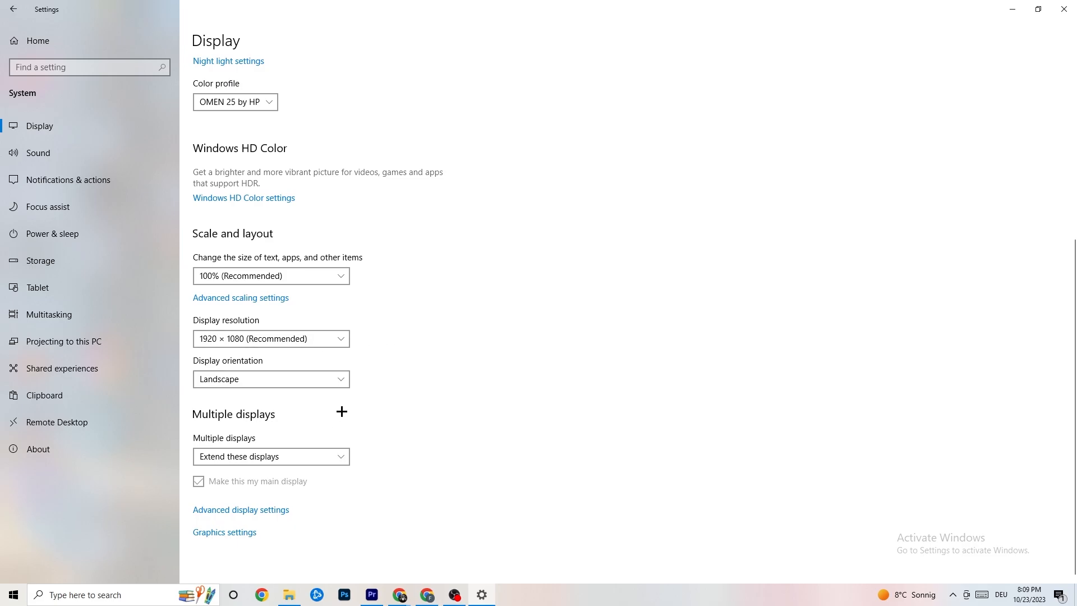
Review the available power plans in the additional power settings, keep the Balanced plan, and close Power Options
left_click(115, 233)
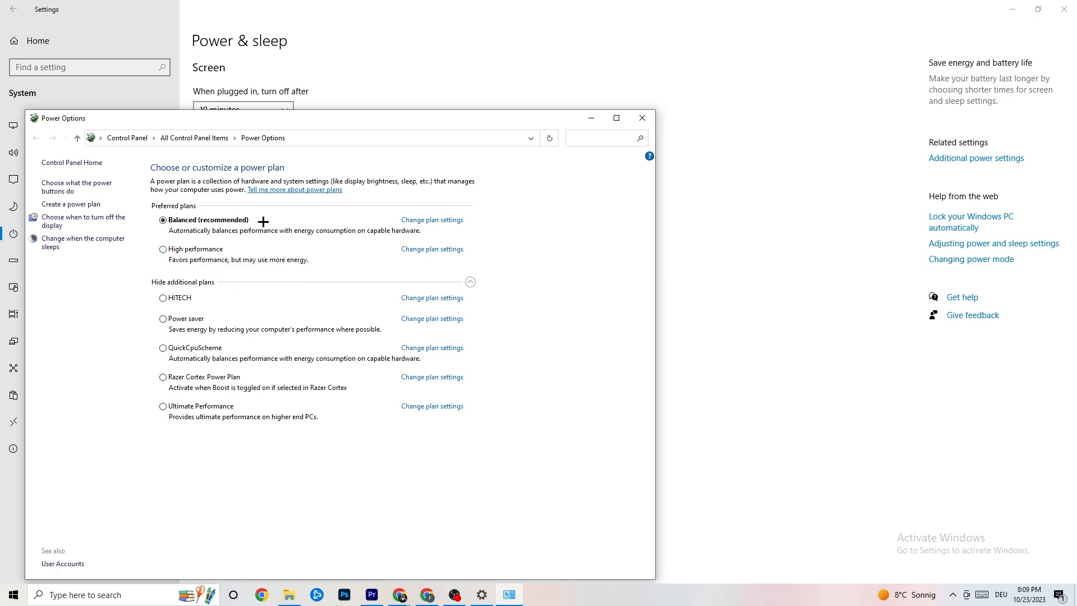
left_click(642, 121)
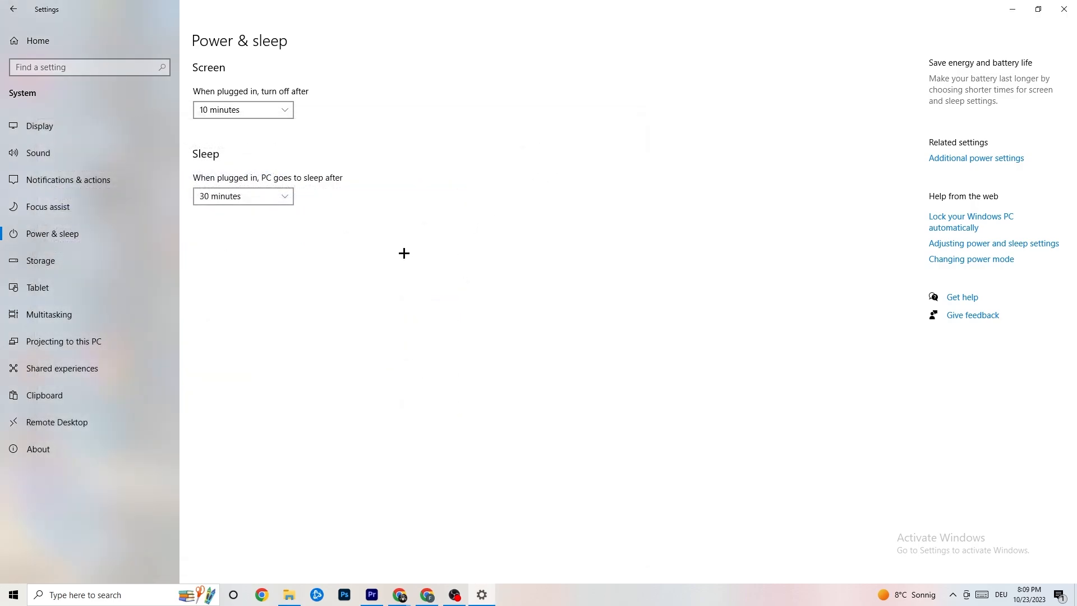
Inspect the Storage Sense configuration and its run frequency choices, keep Every week, and return to the storage overview
left_click(70, 269)
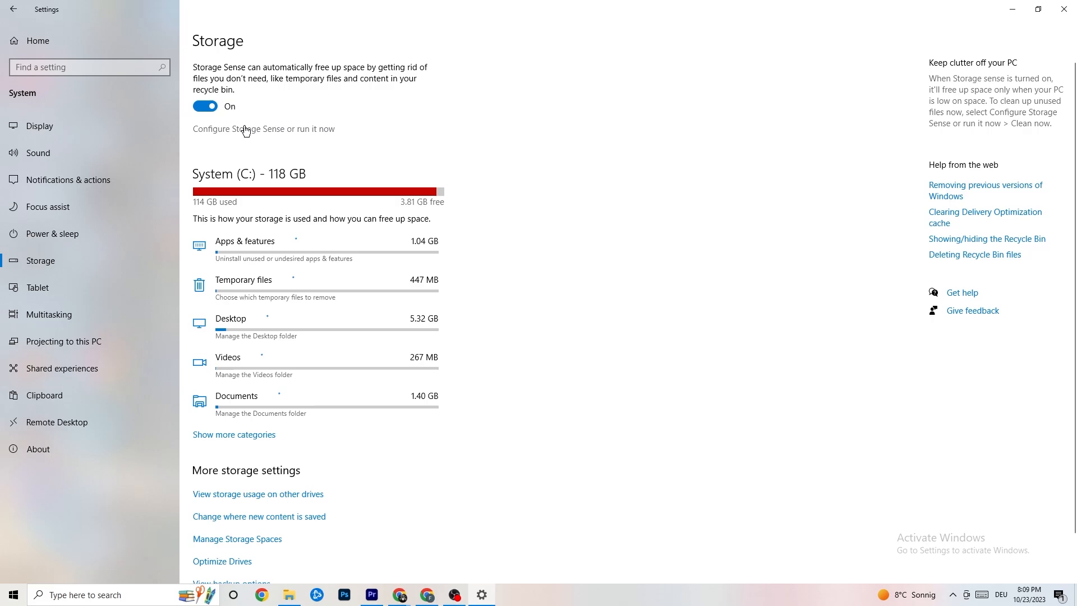
left_click(306, 131)
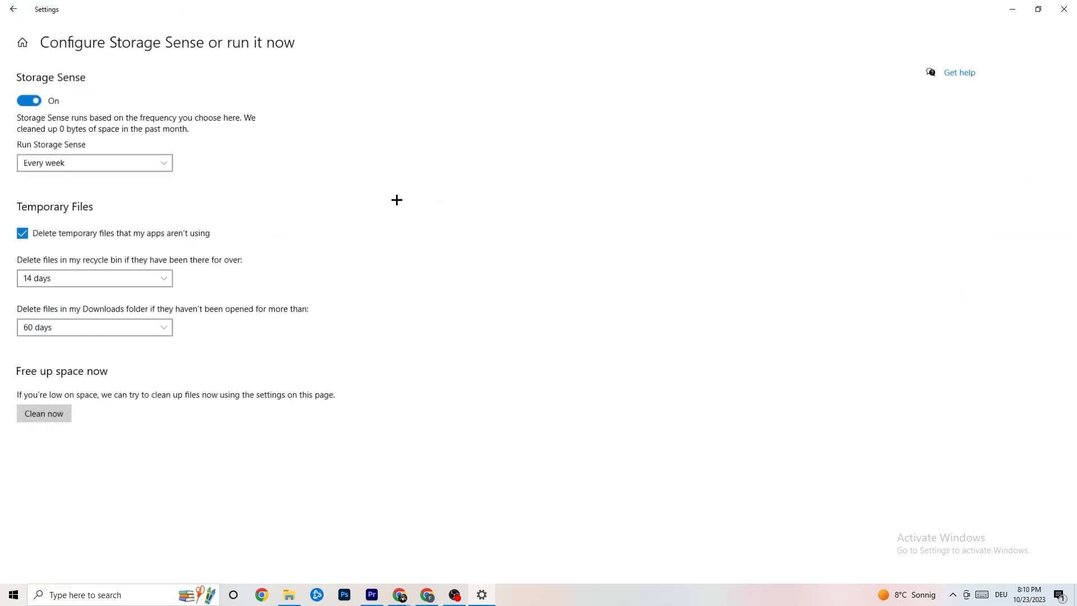
left_click(149, 164)
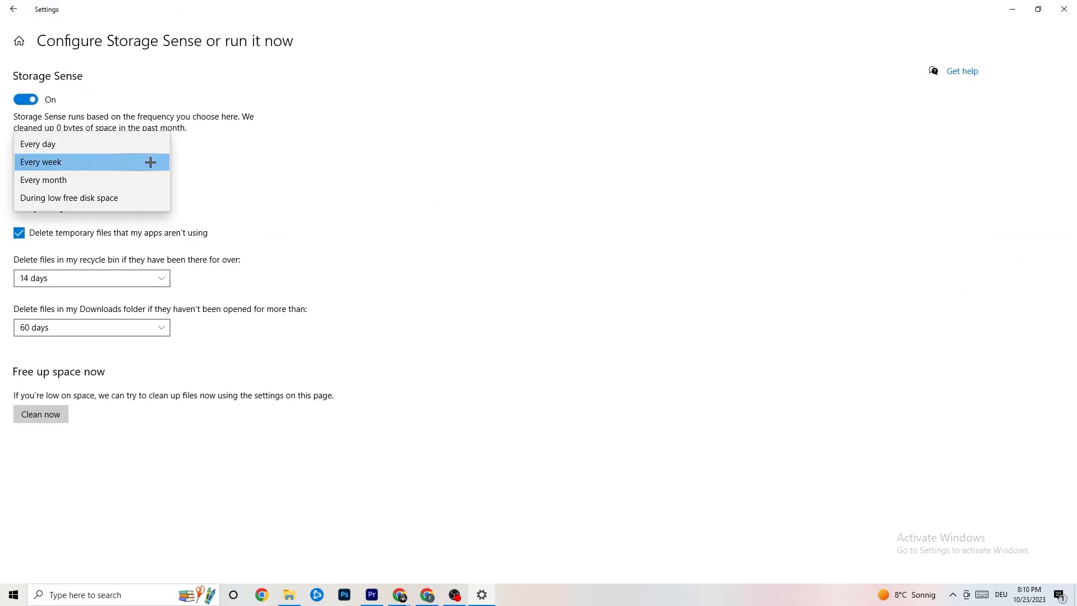
left_click(335, 160)
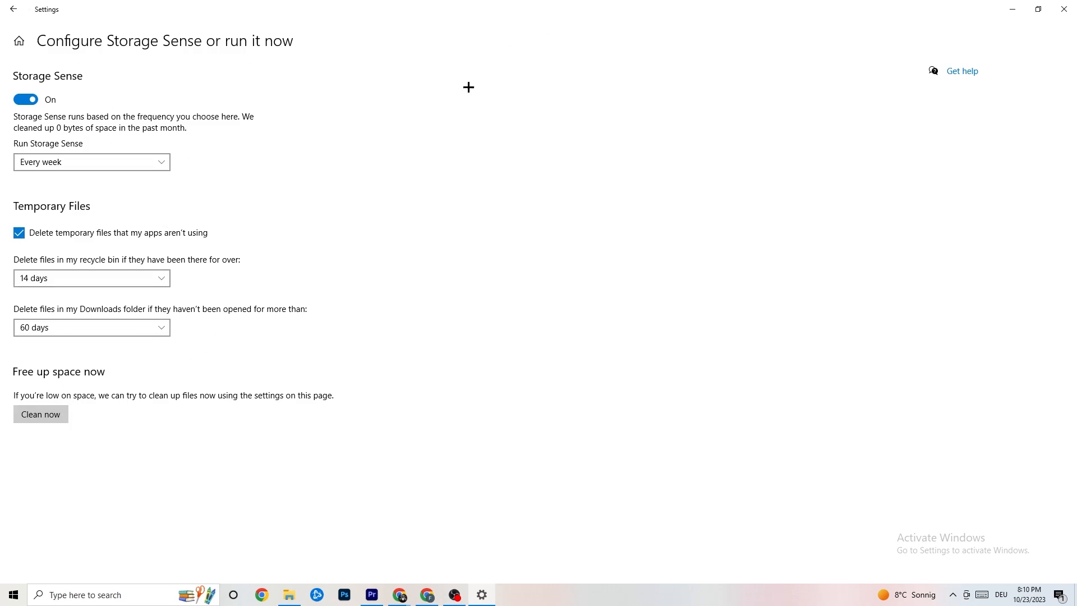
left_click(17, 11)
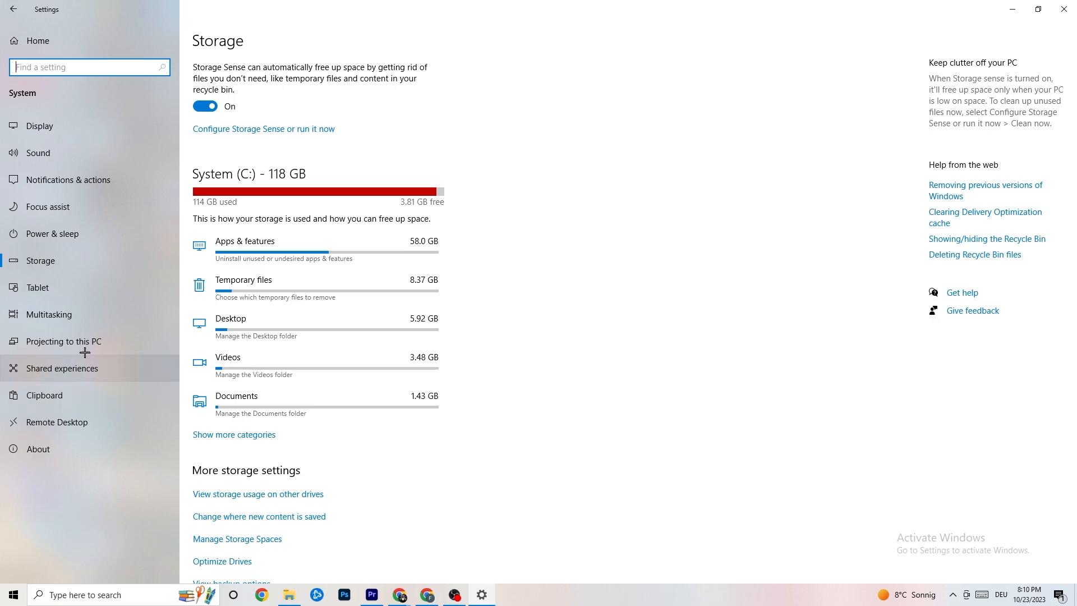
Go to the Apps settings and look through the installed apps list and the default apps
left_click(3, 3)
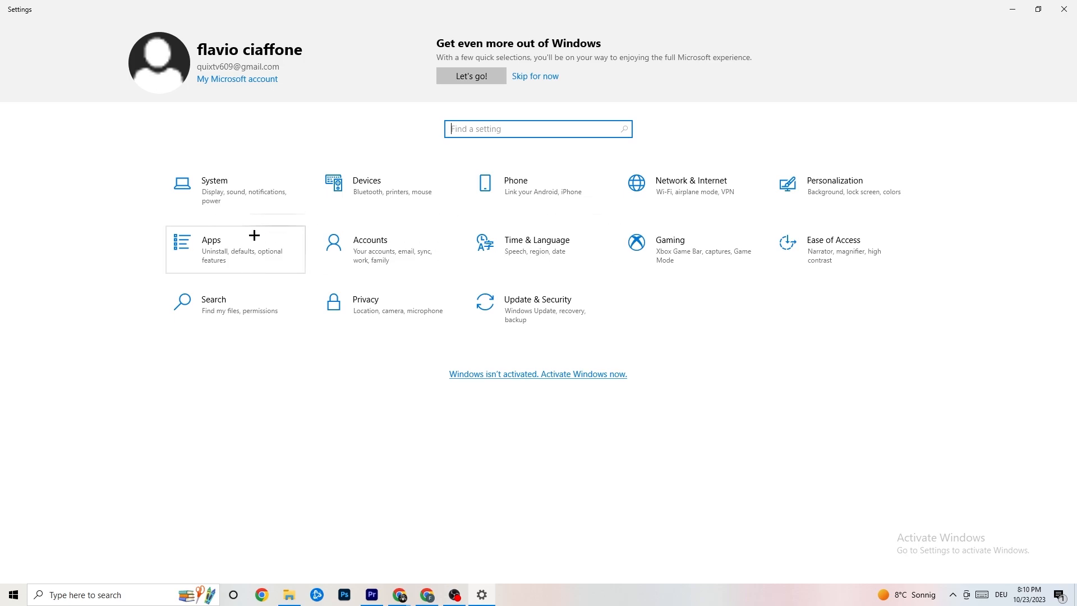
left_click(240, 247)
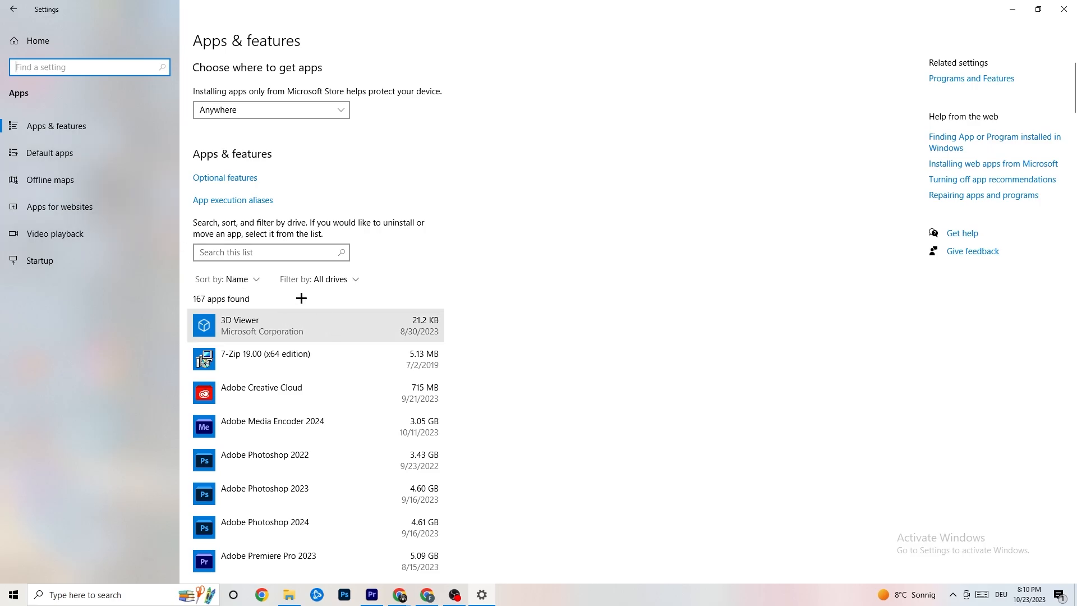
left_click(83, 156)
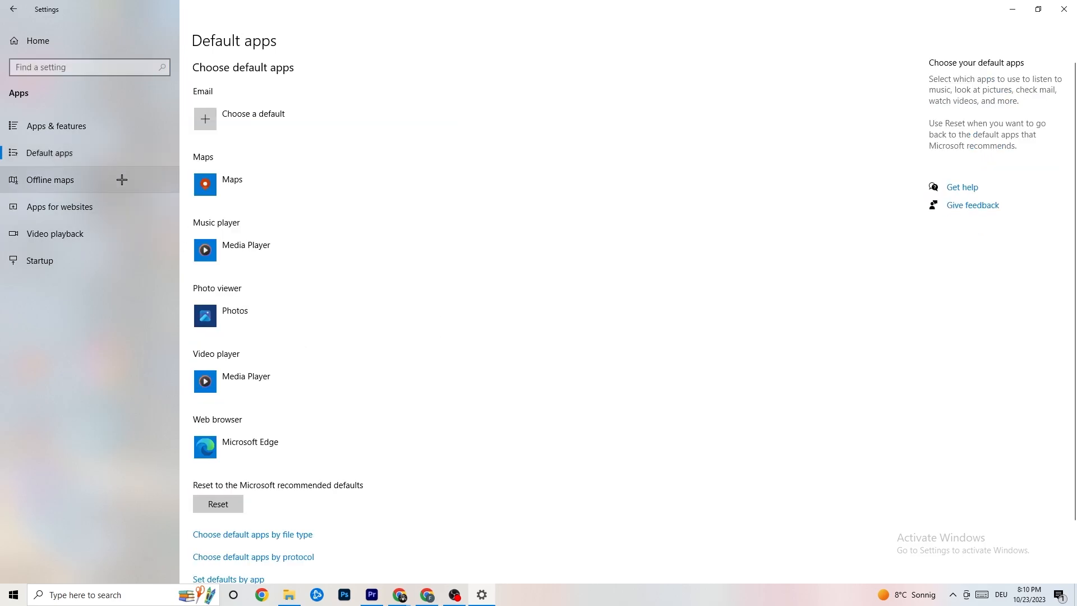
left_click(96, 129)
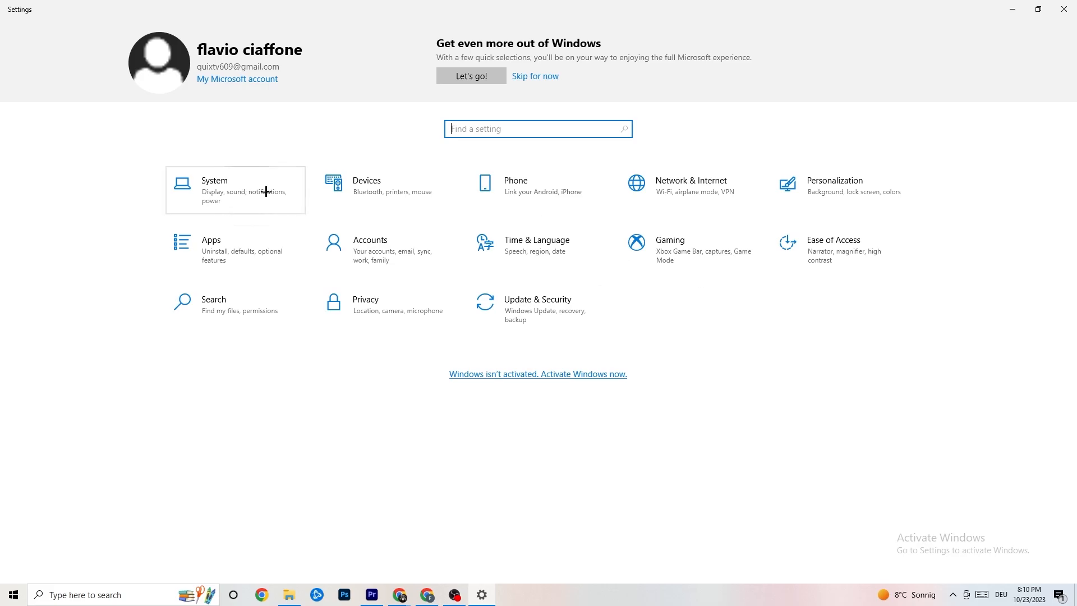
Review the Xbox Game Bar, Captures and Game Mode settings for gaming, and open Update & Security
left_click(690, 267)
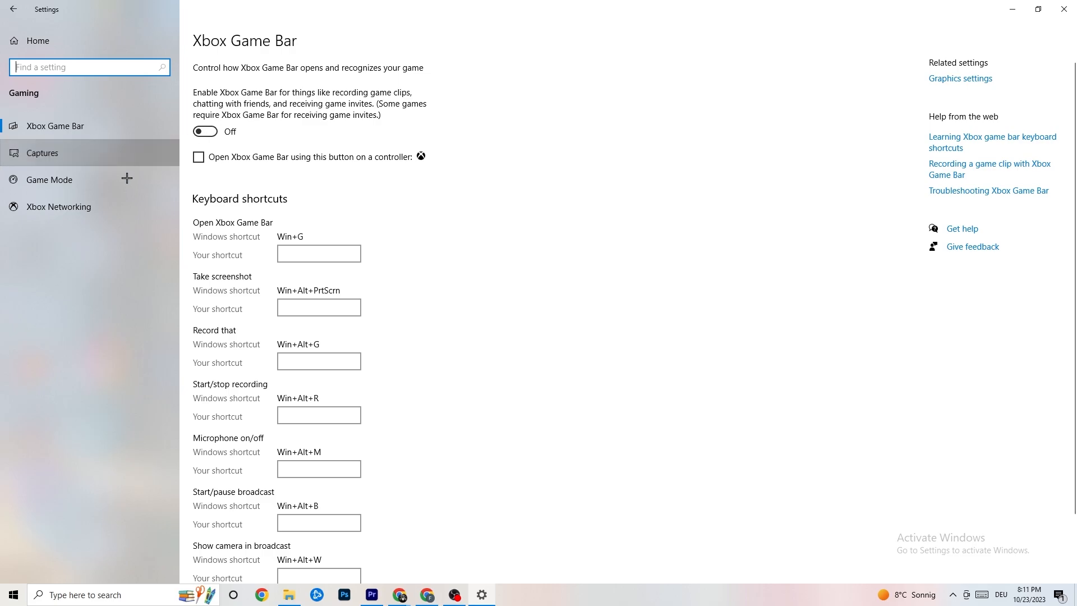
left_click(104, 151)
scroll(374, 239, "down", 2)
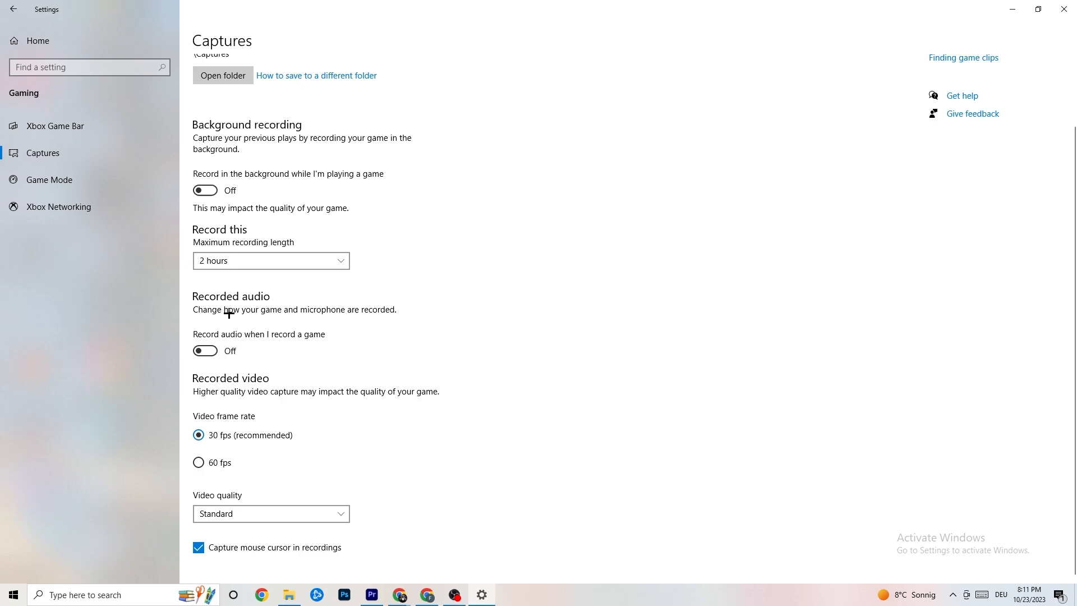
left_click(72, 179)
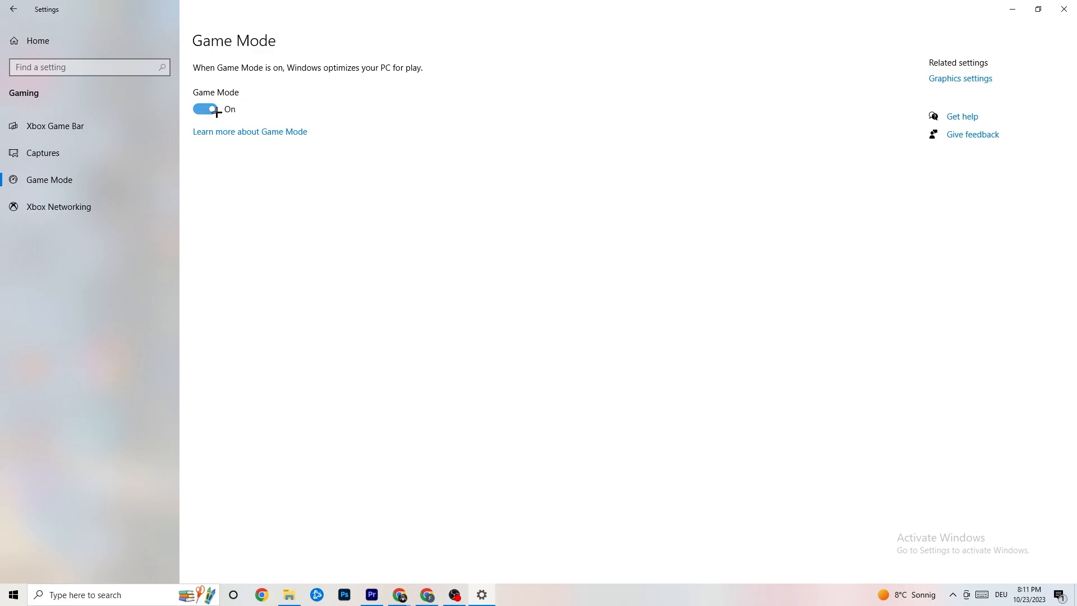
left_click(42, 41)
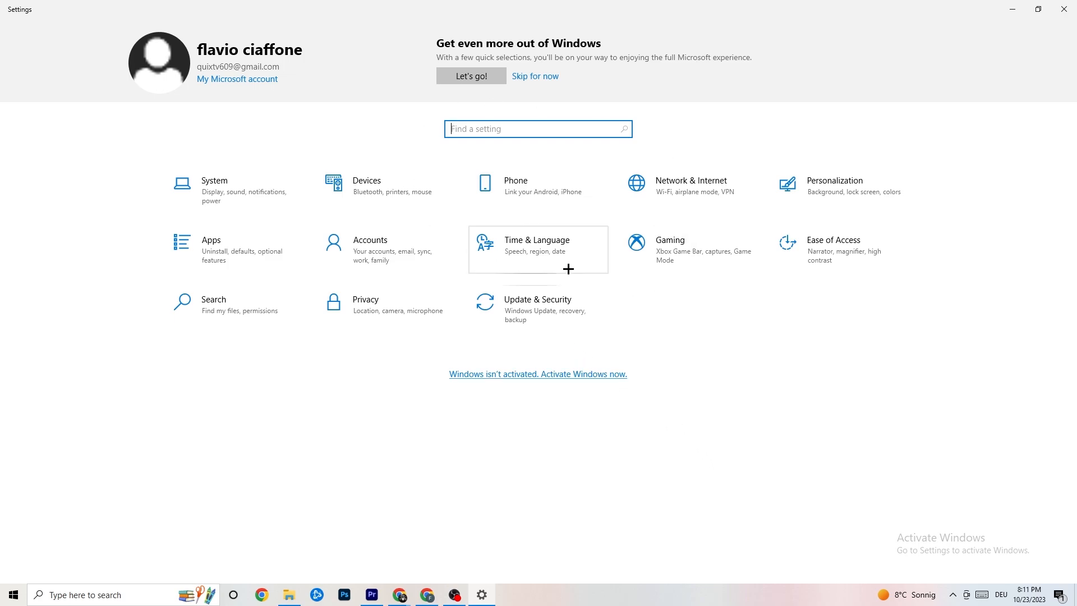
left_click(547, 304)
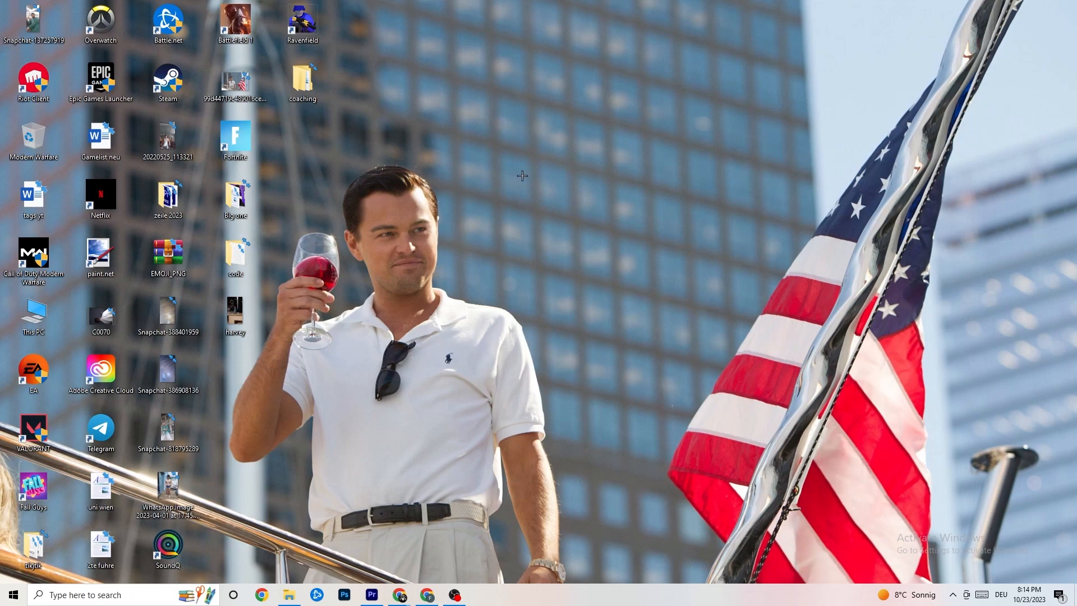
Open NVIDIA Control Panel from the desktop, examine the image preview settings and the resolution options, and close it
right_click(482, 147)
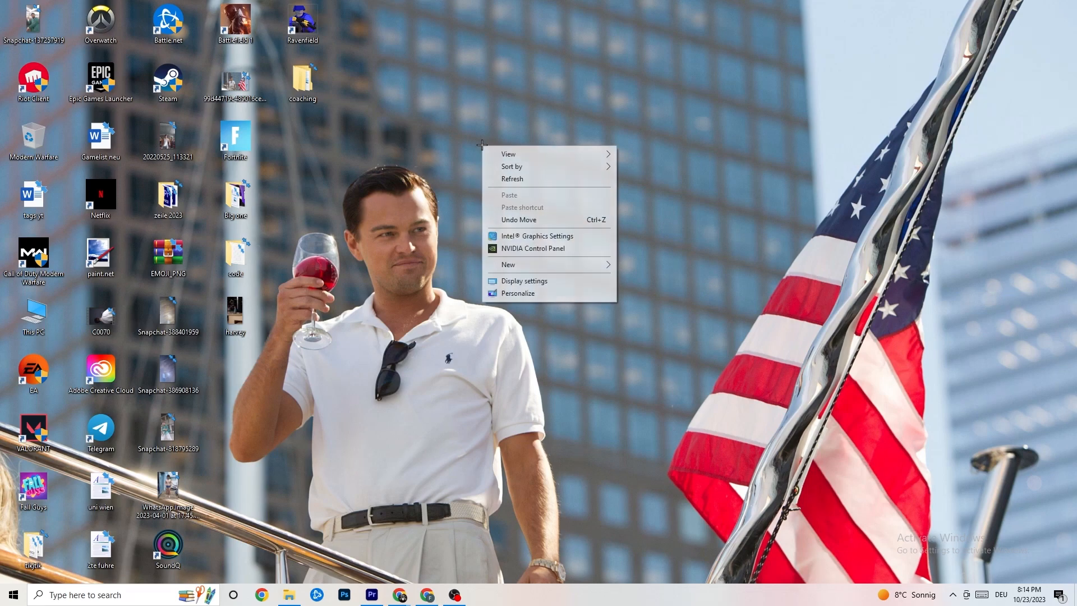
left_click(521, 251)
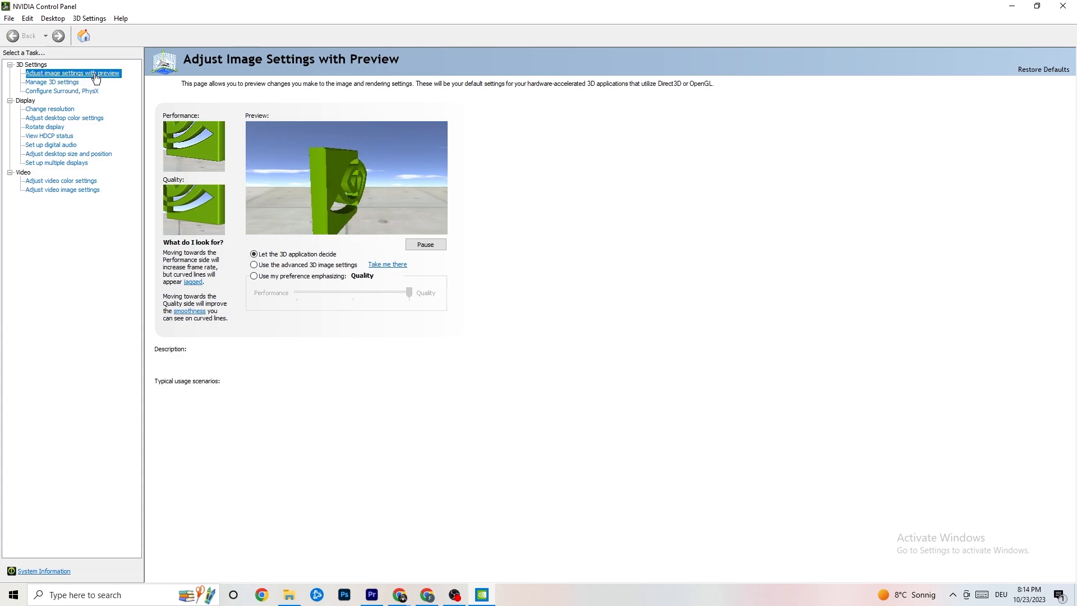
mouse_move(284, 260)
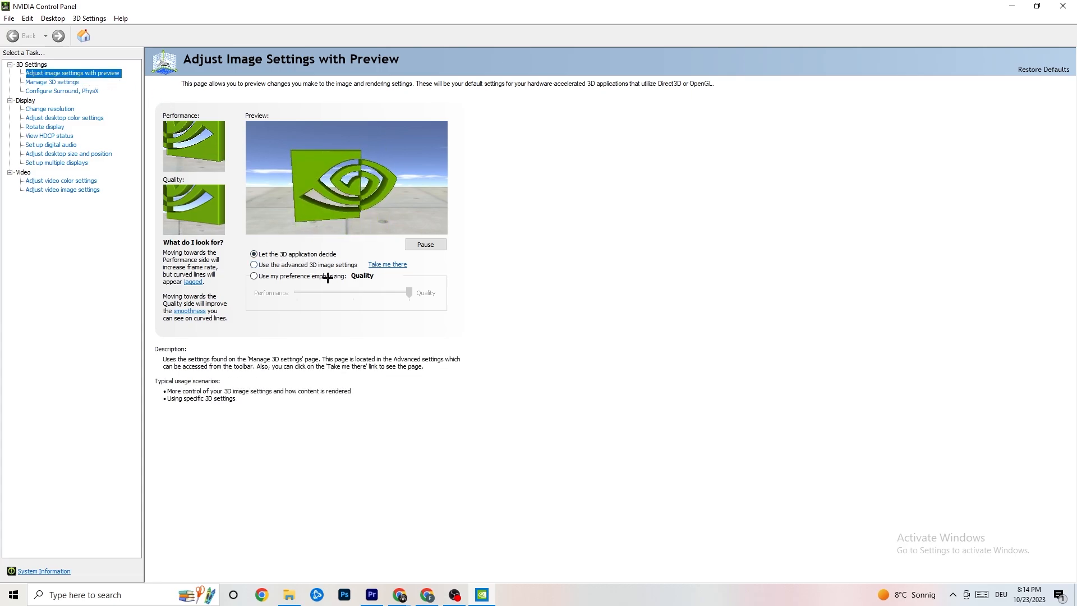
mouse_move(293, 296)
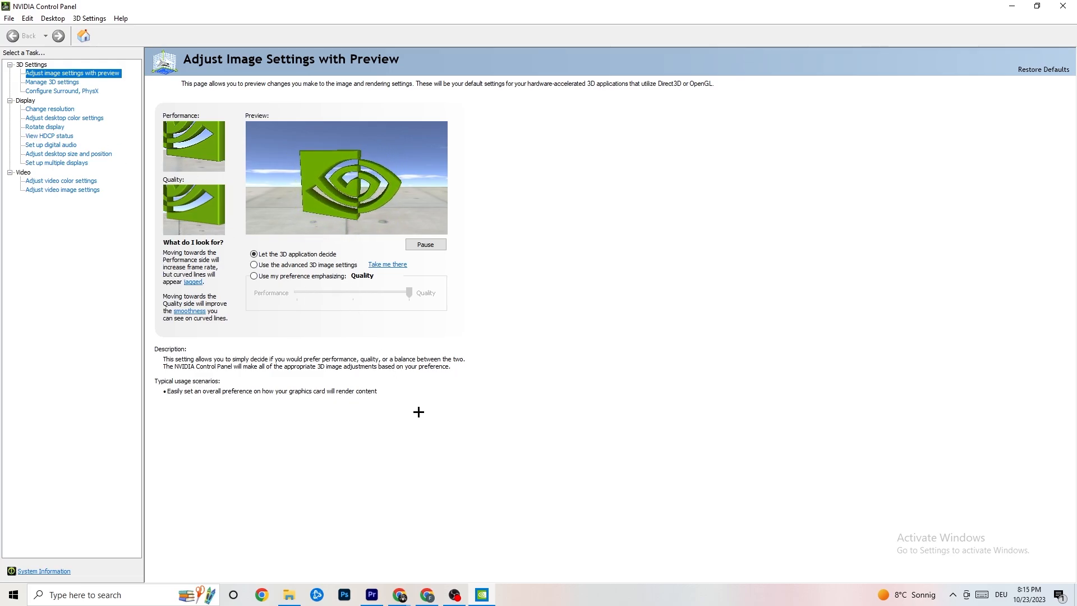
left_click(46, 110)
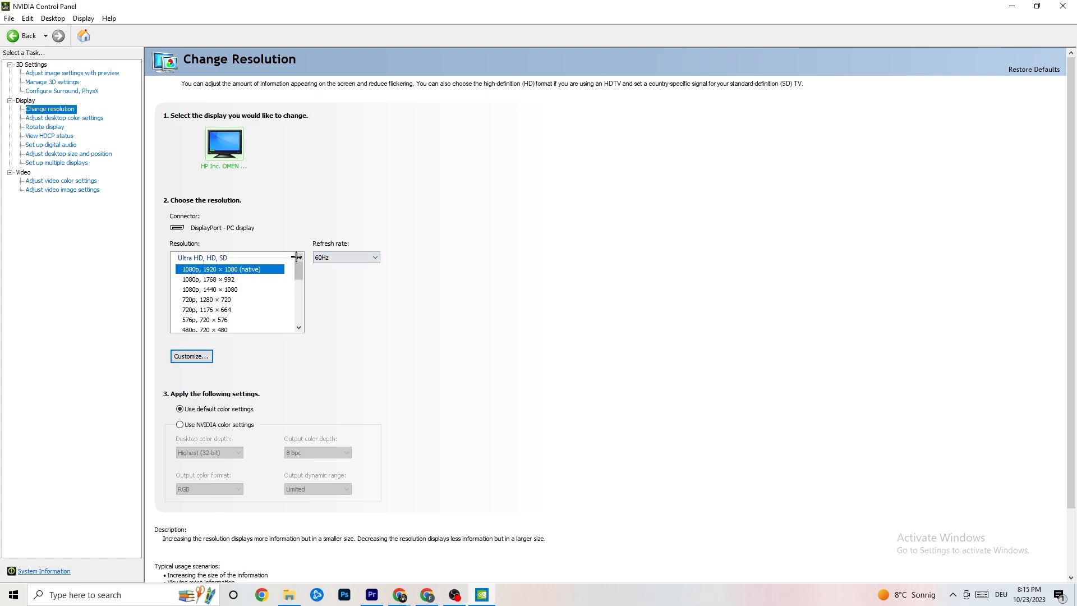
left_click_drag(299, 271, 299, 264)
key("alt+F4")
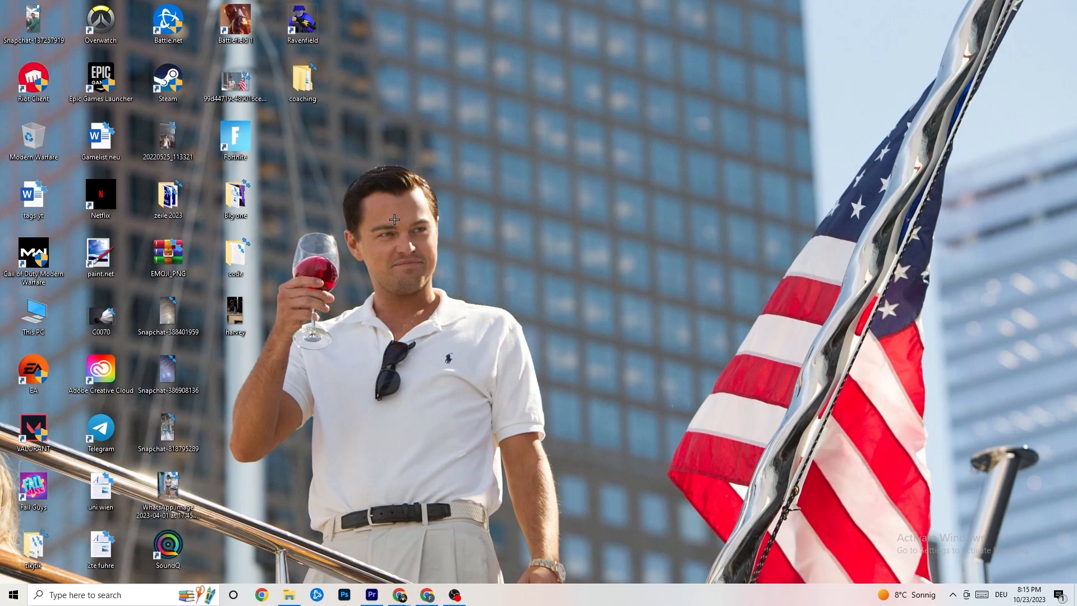
Show the Sleep, Shut down and Restart options, and return to the desktop without choosing one
left_click(13, 595)
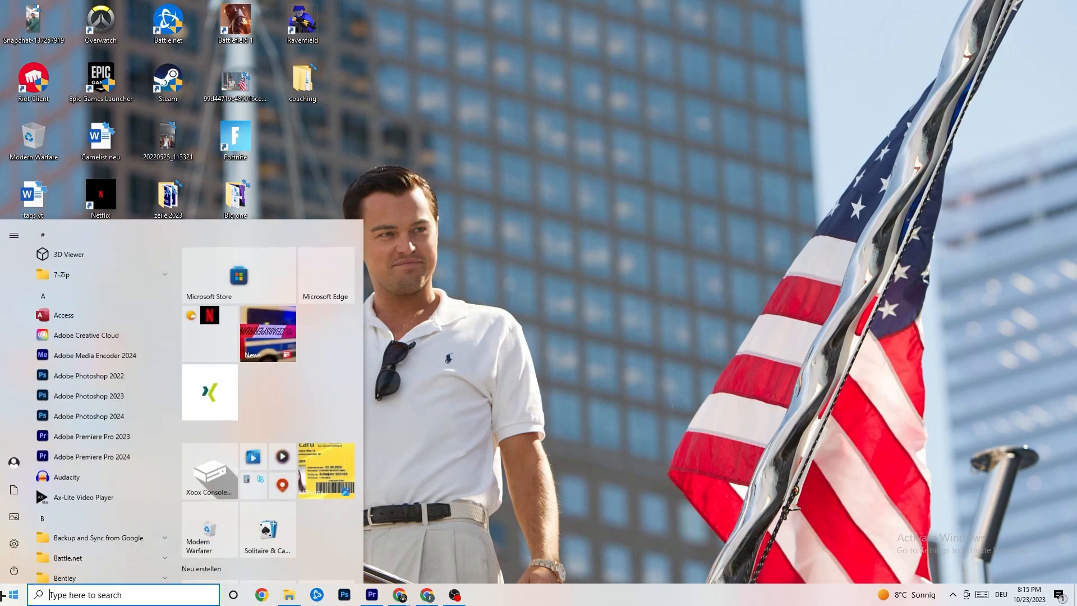
left_click(22, 570)
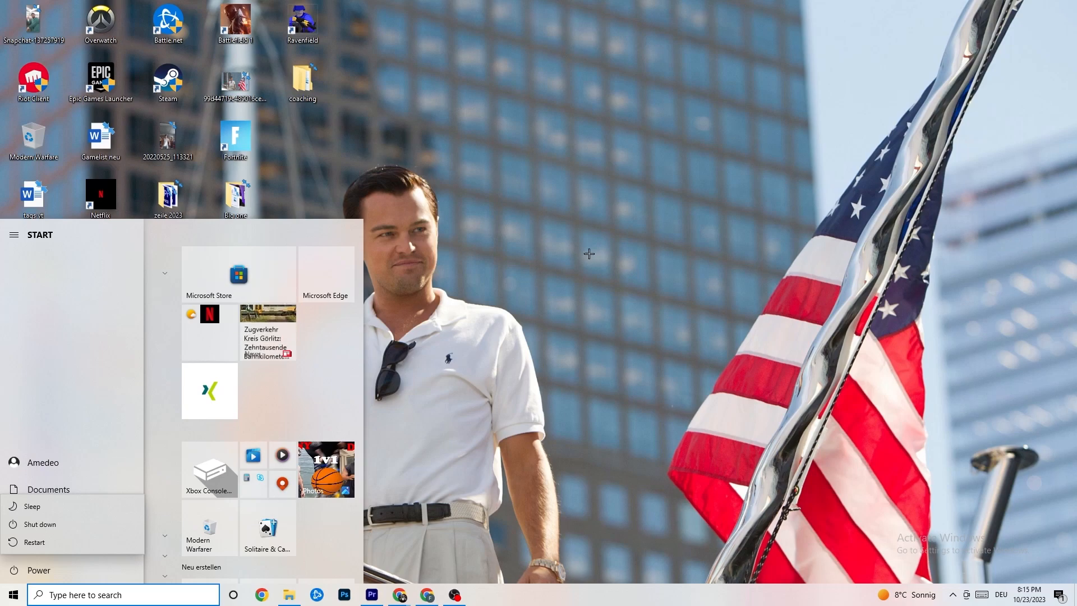
left_click(589, 253)
left_click(527, 226)
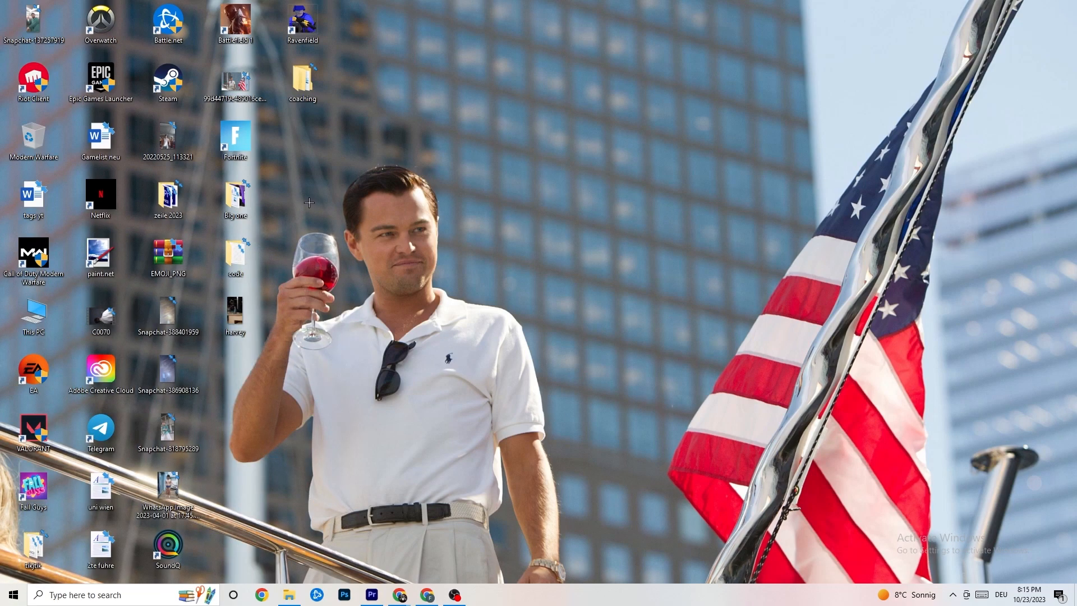